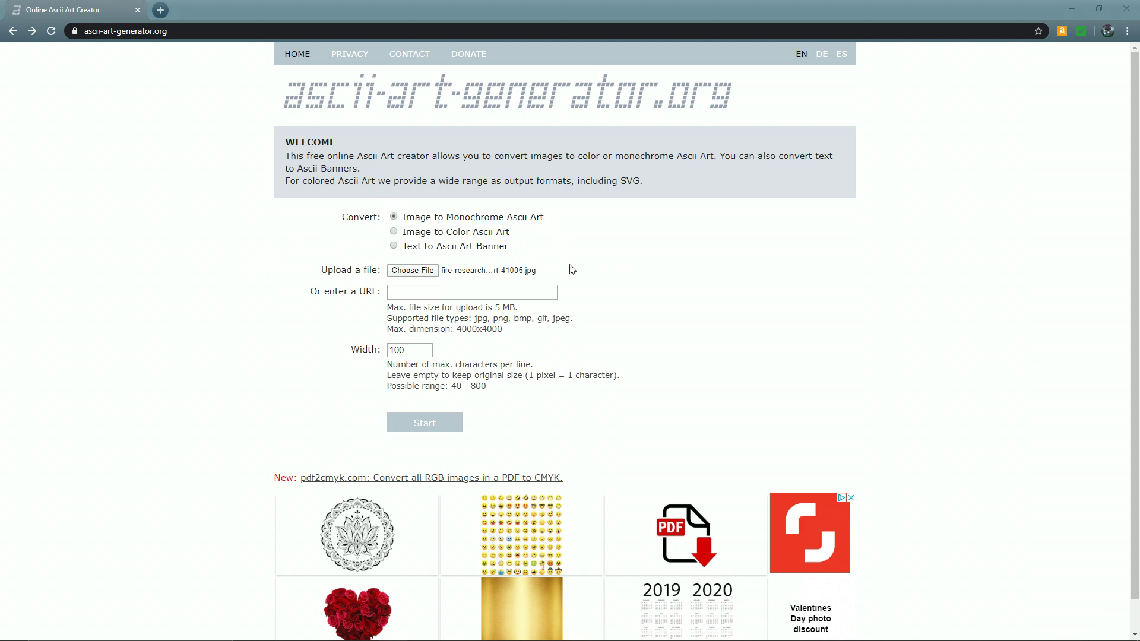
left_click(416, 271)
Step: Attach fire-research-science-start-41005.jpg as the image for monochrome ASCII conversion at width 100
left_click(255, 213)
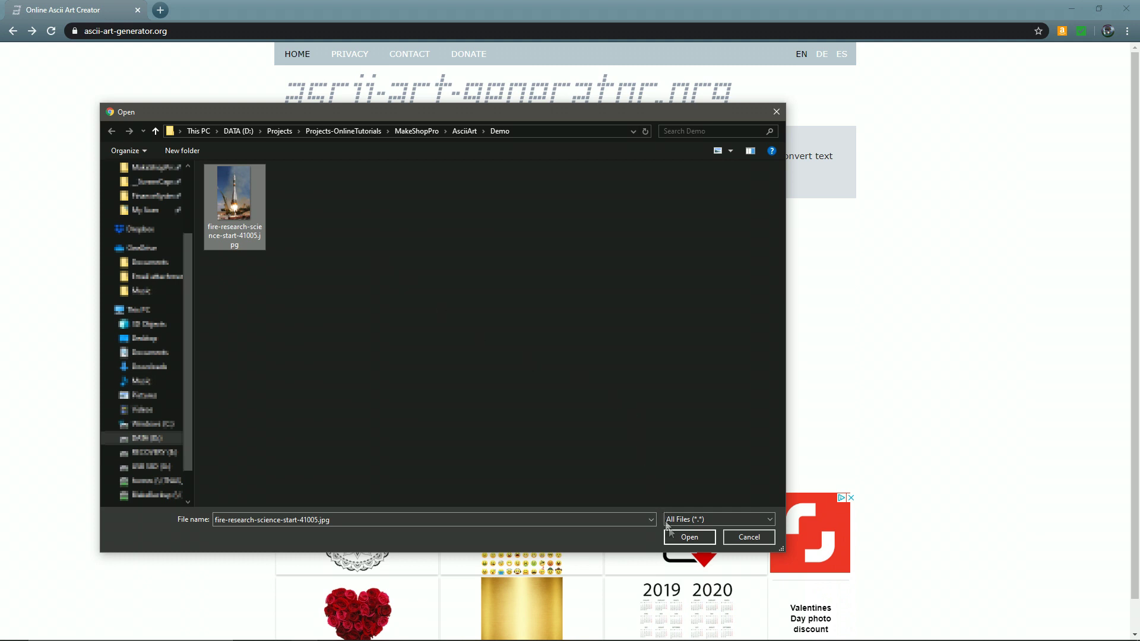
left_click(683, 536)
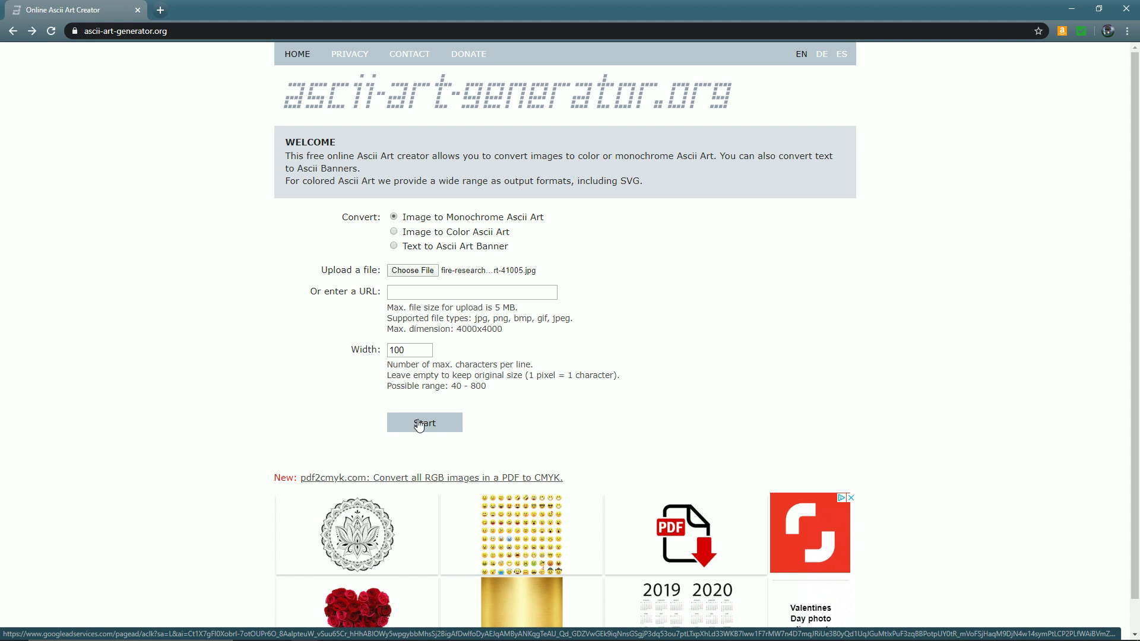
Step: Convert the rocket photo to monochrome ASCII art and scroll to the result preview
left_click(419, 424)
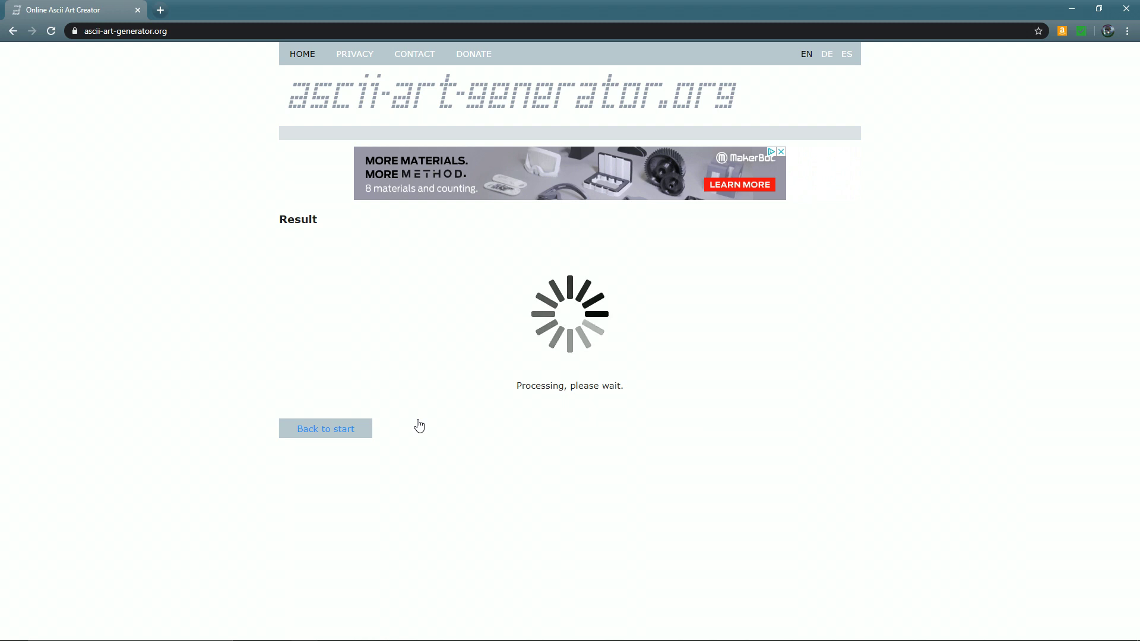
scroll(408, 386, "down", 2)
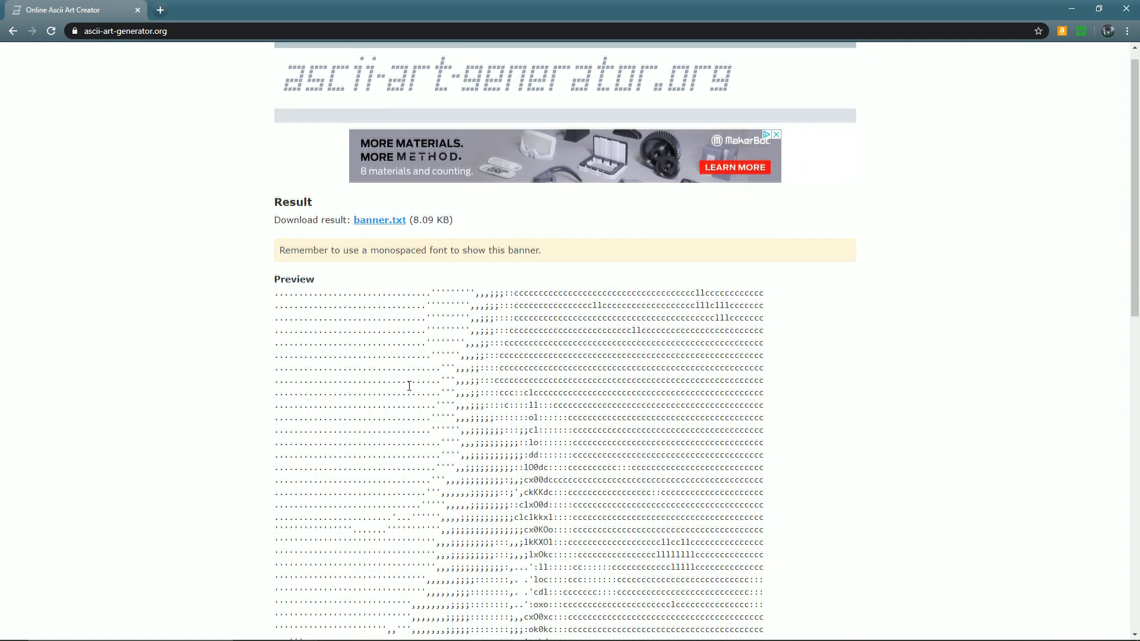
scroll(352, 319, "down", 4)
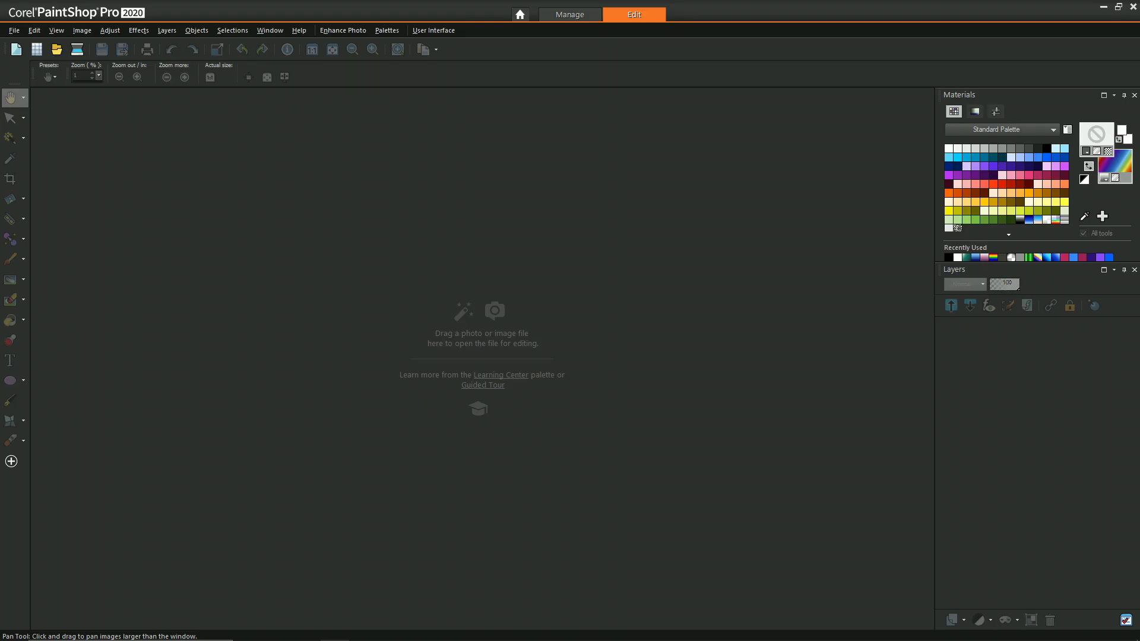
Step: Open the rocket photo in PaintShop Pro and add a new vector layer, Vector 1
left_click_drag(447, 403, 447, 402)
scroll(496, 386, "down", 2)
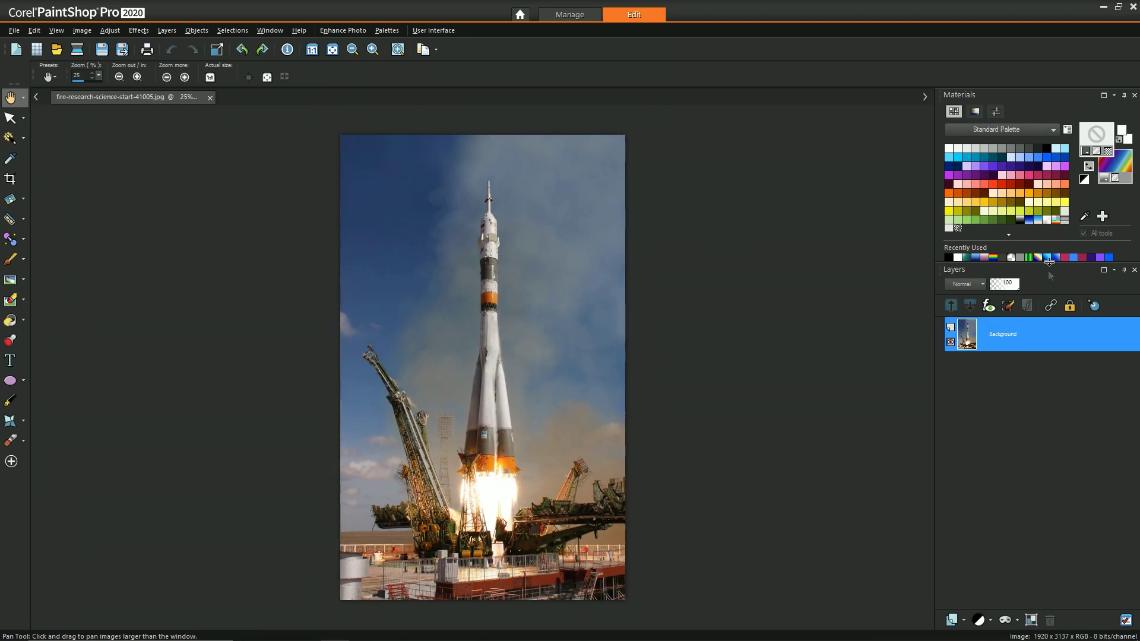
left_click(962, 621)
left_click(977, 533)
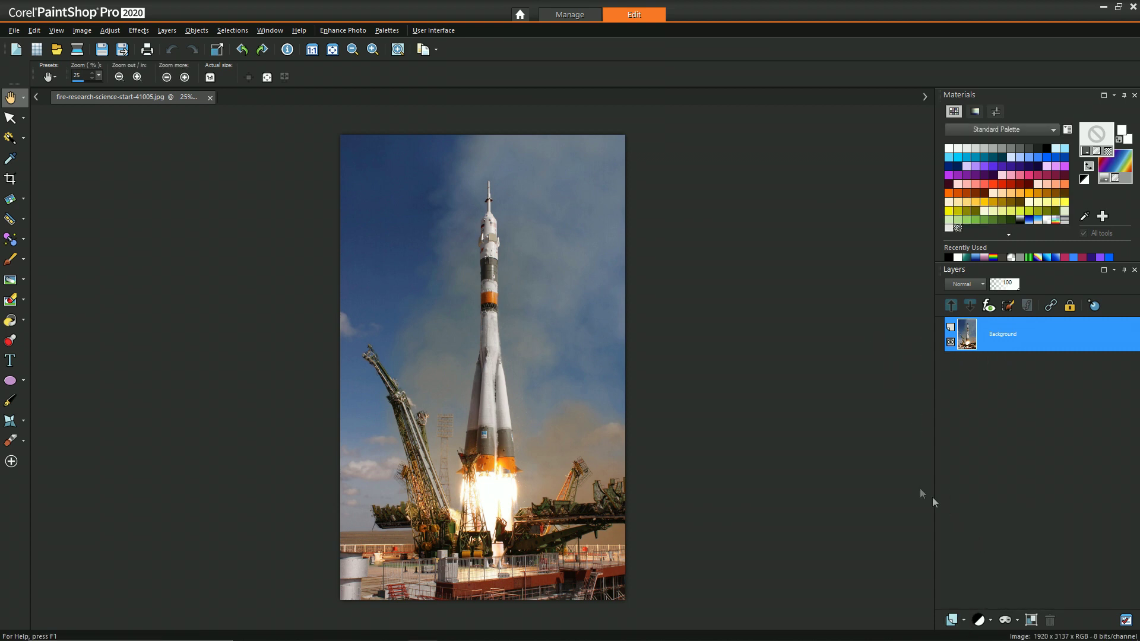
left_click(533, 445)
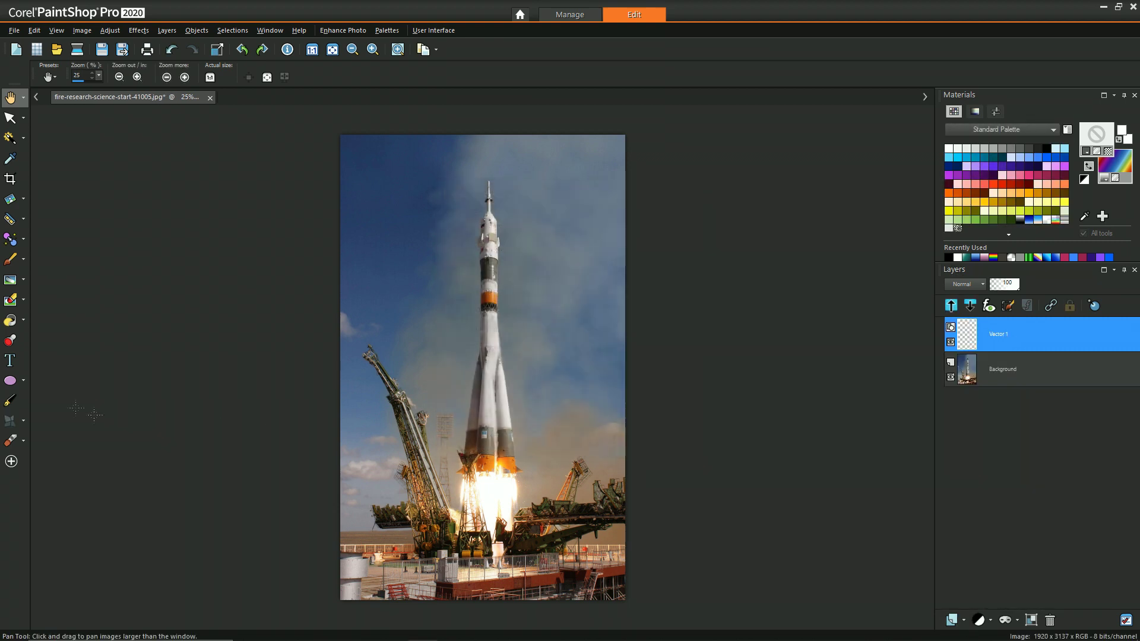
Step: Start a Courier New, size 24 text entry at the photo's top-left corner
left_click(11, 360)
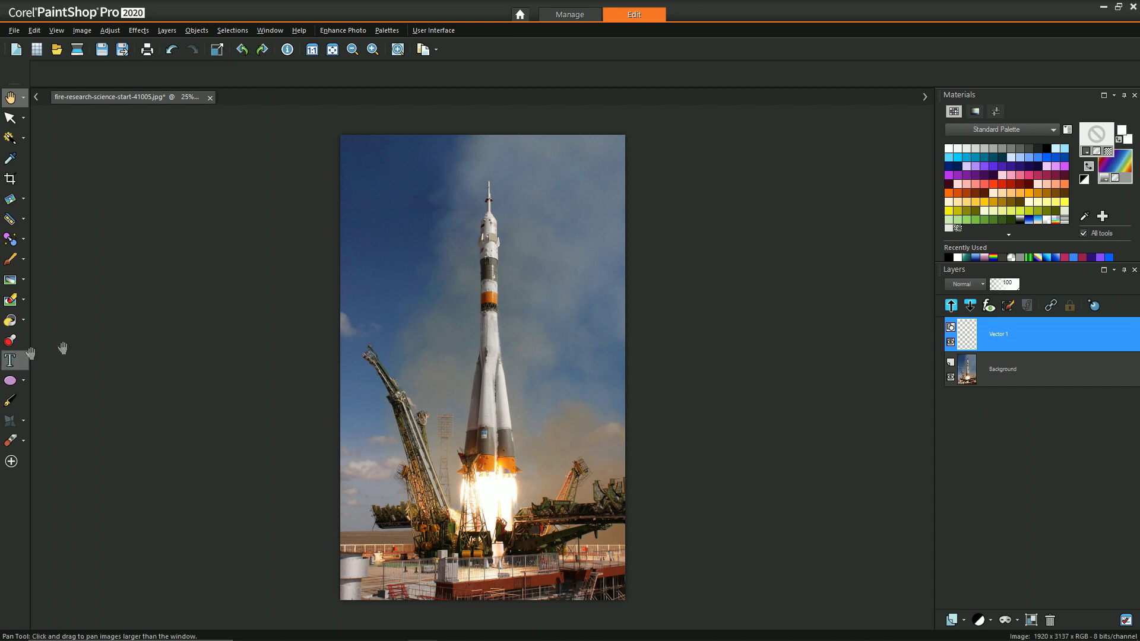
left_click(344, 139)
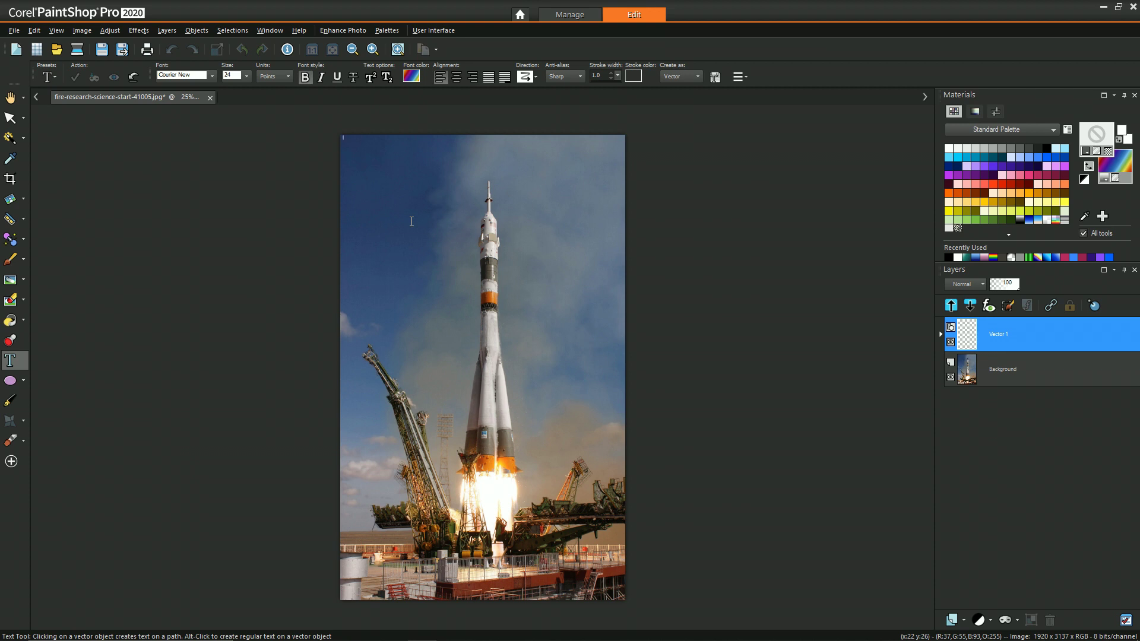
right_click(373, 165)
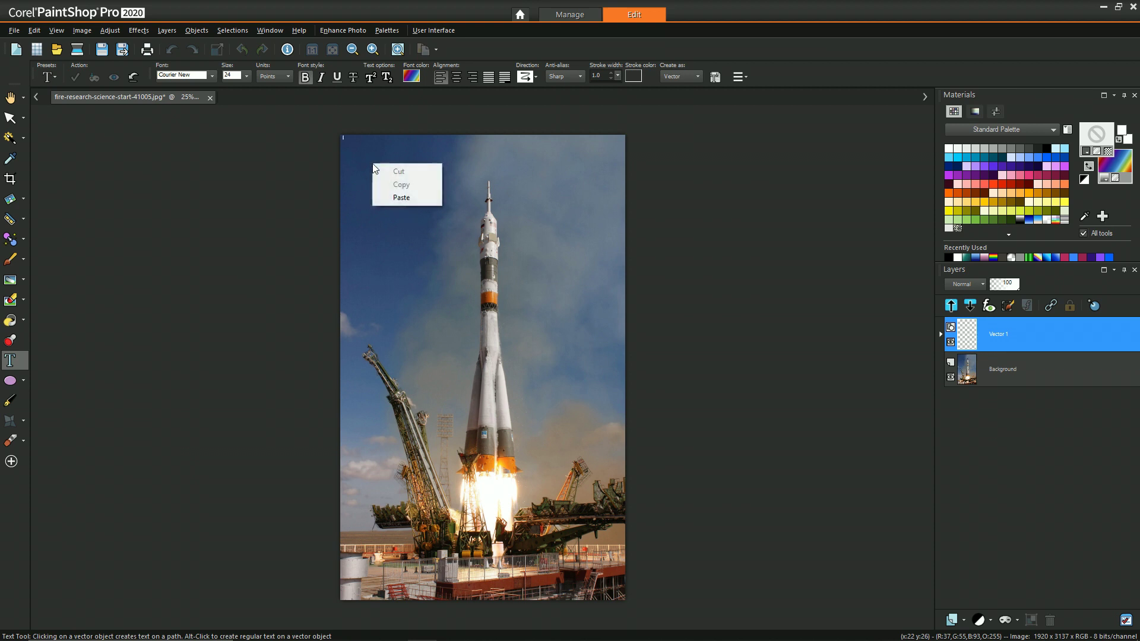
Step: Paste the copied ASCII art as text onto the Vector 1 layer
left_click(389, 202)
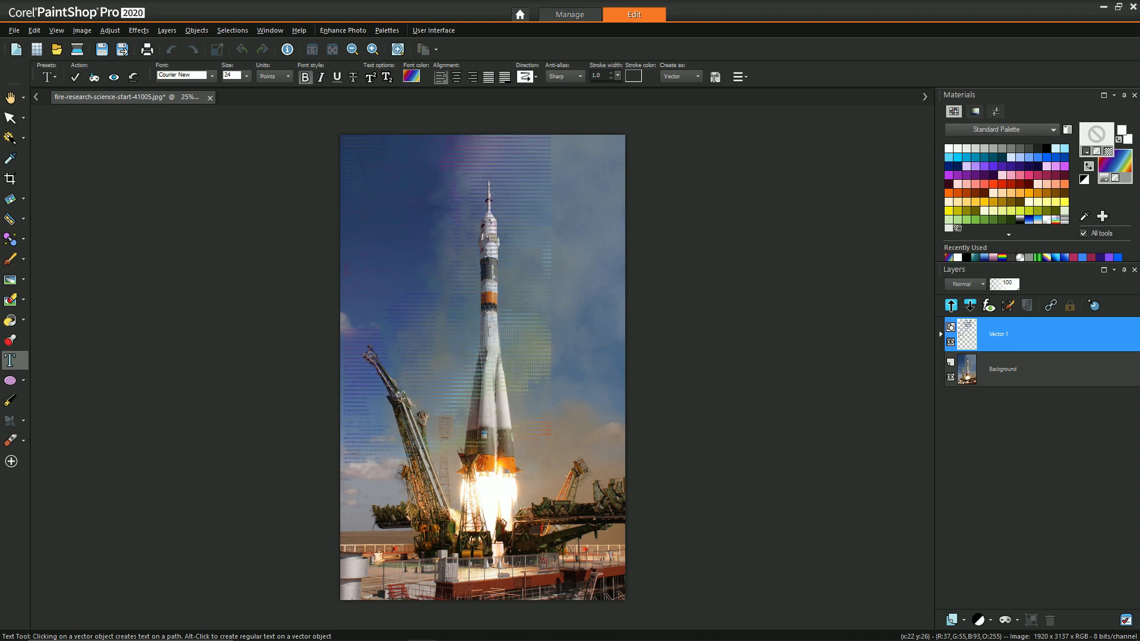
scroll(412, 237, "up", 3)
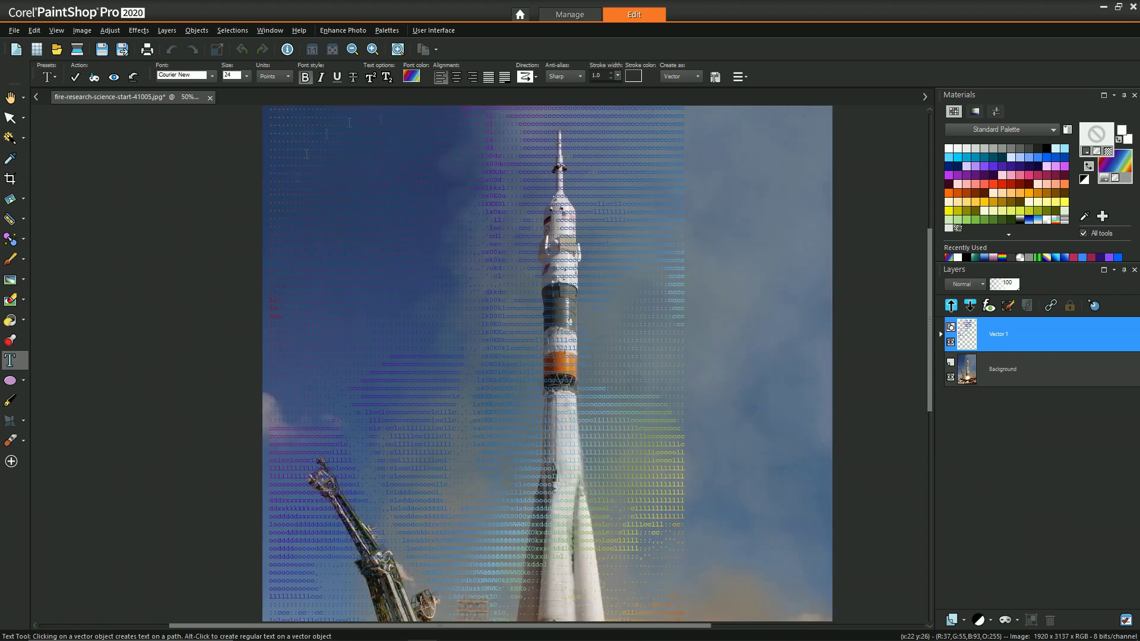
scroll(351, 284, "down", 3)
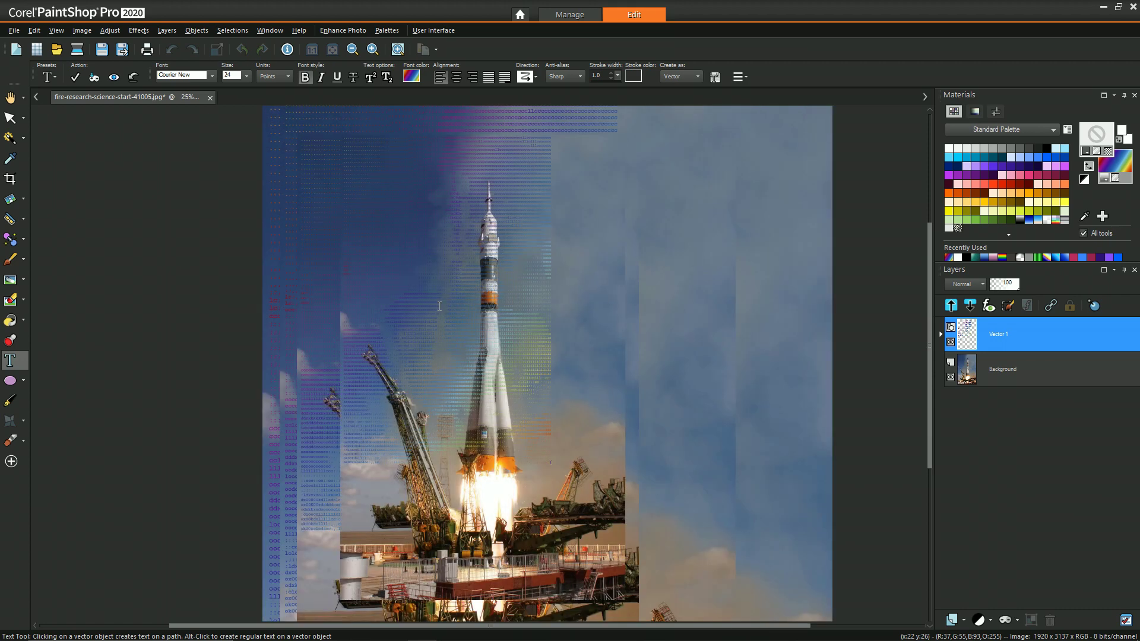
Step: Select the pasted ASCII text object with the Pick tool
left_click(10, 97)
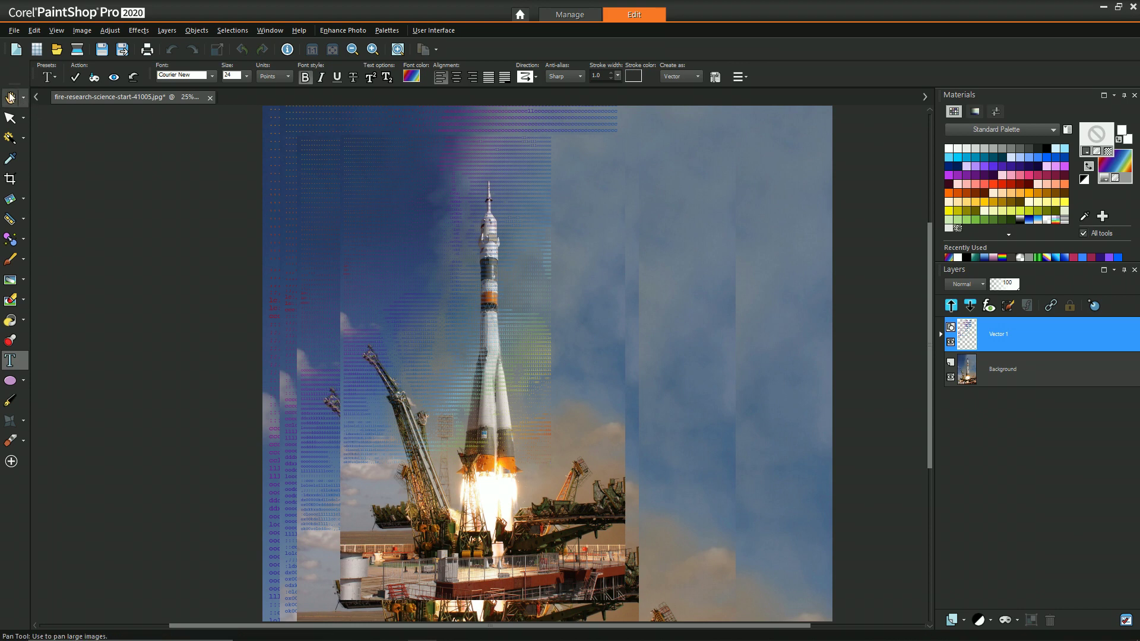
scroll(205, 225, "down", 1)
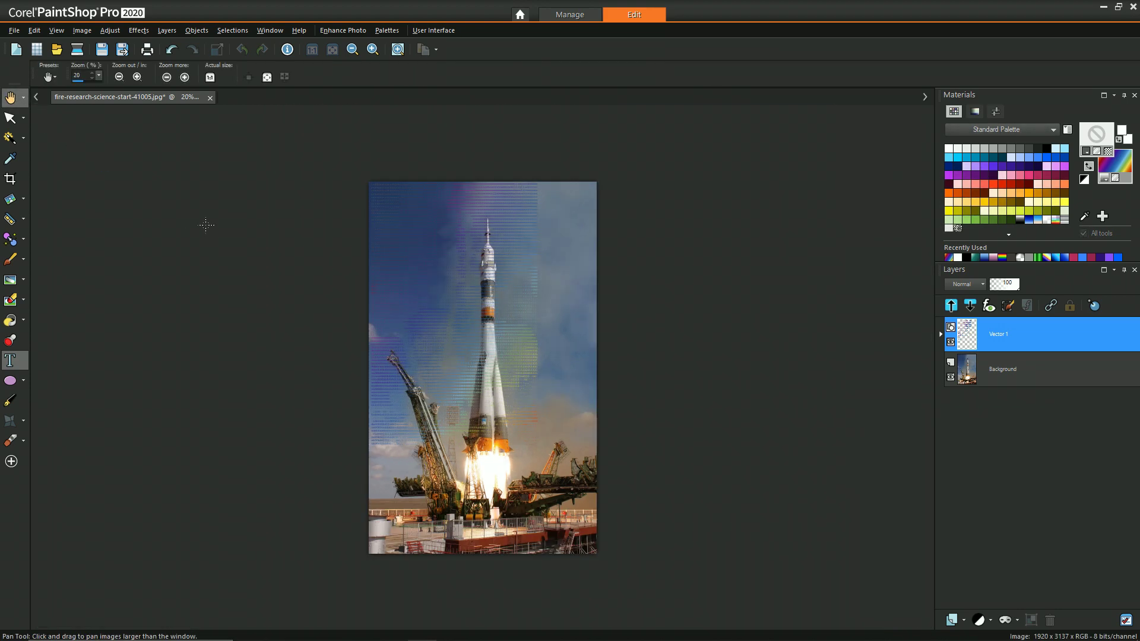
left_click(10, 117)
left_click(401, 240)
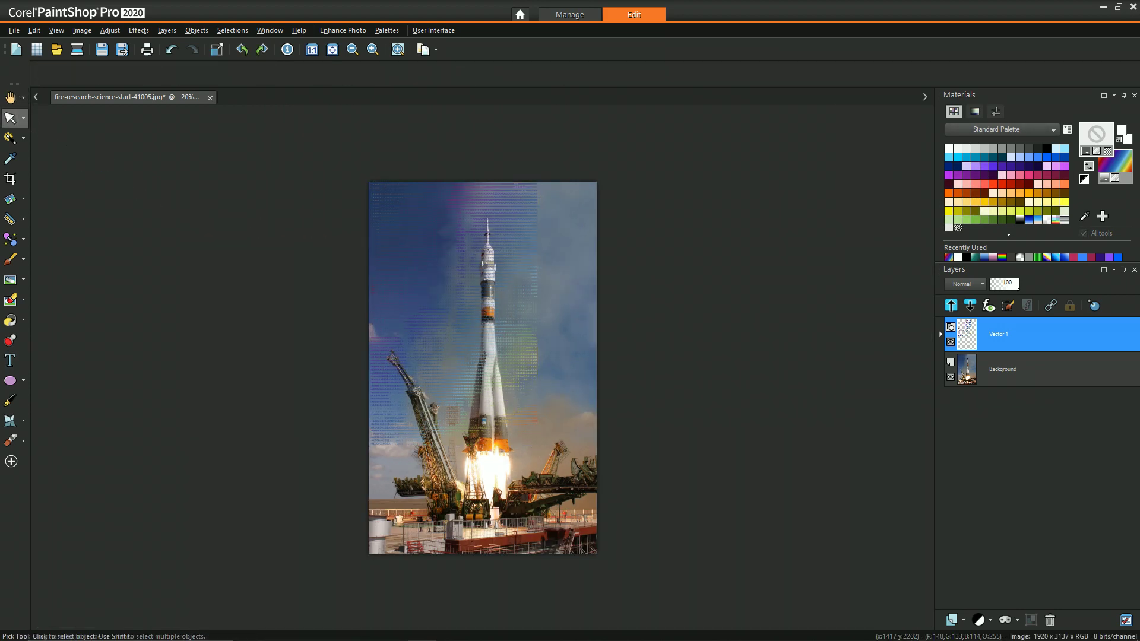
Step: Drag the ASCII text block's corner, bottom and left handles out to the photo's edges
left_click(1000, 368)
left_click(992, 348)
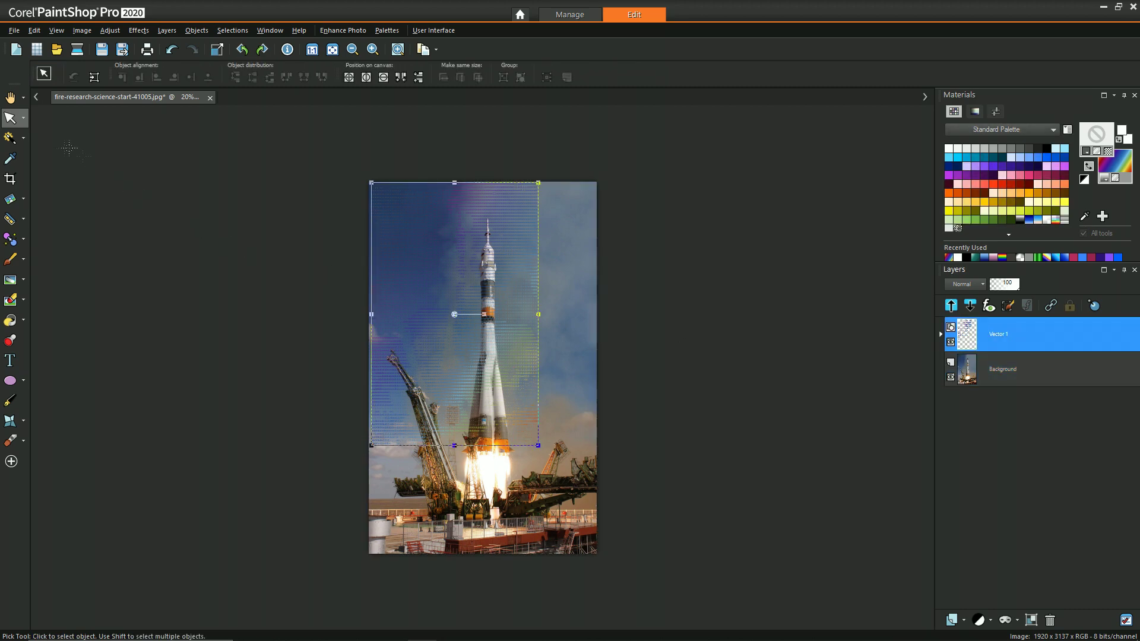
left_click_drag(566, 478, 603, 530)
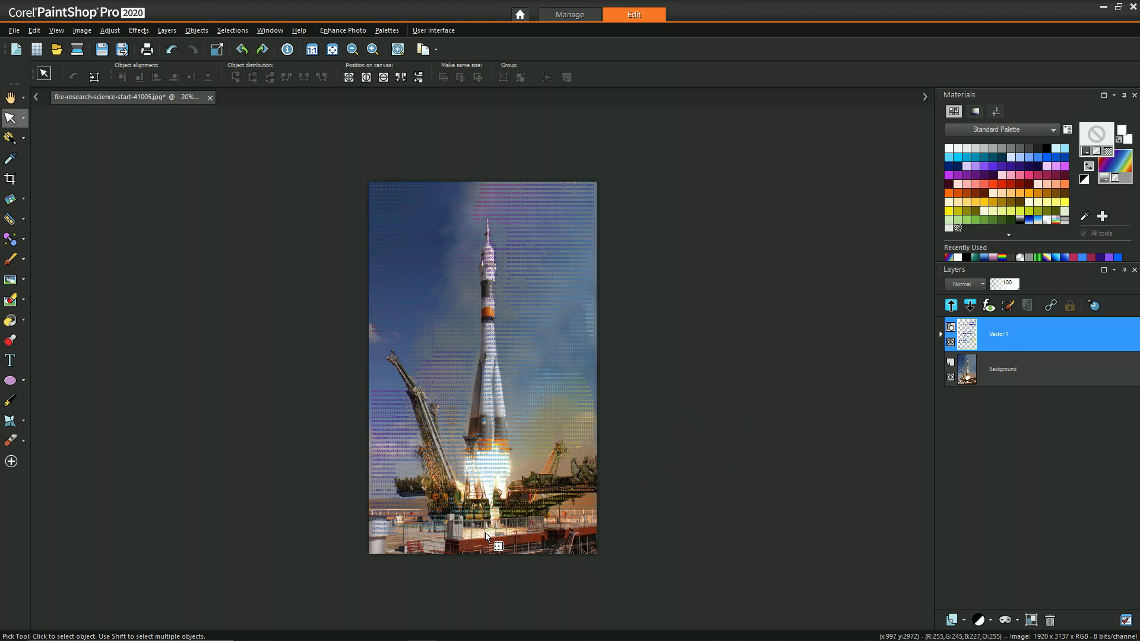
left_click_drag(483, 534, 487, 552)
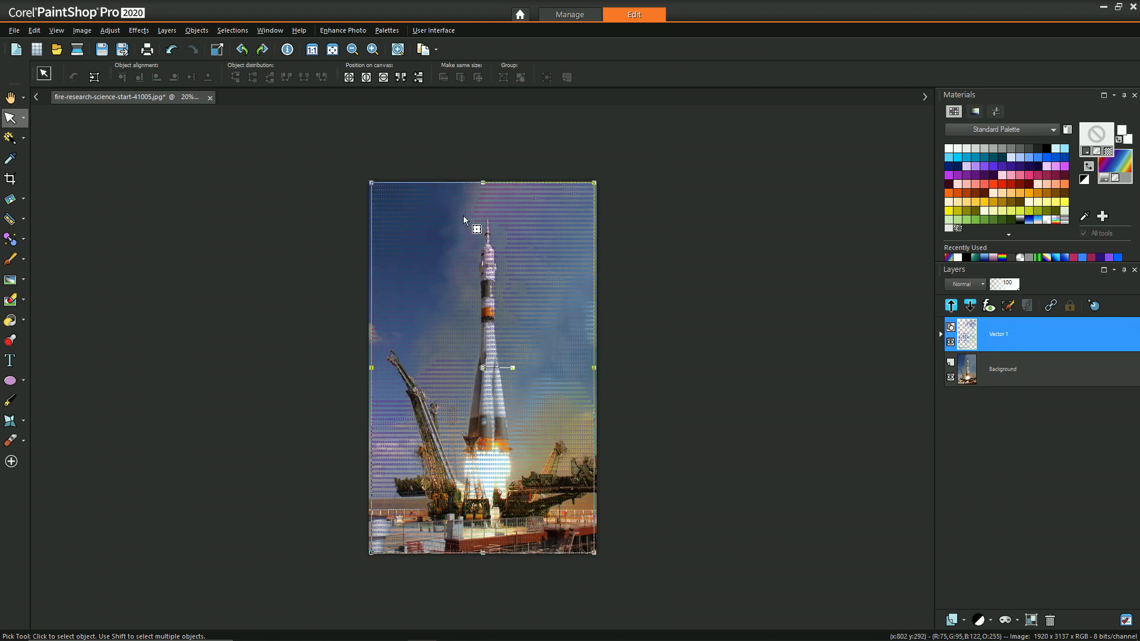
scroll(463, 215, "up", 1)
scroll(464, 148, "up", 1)
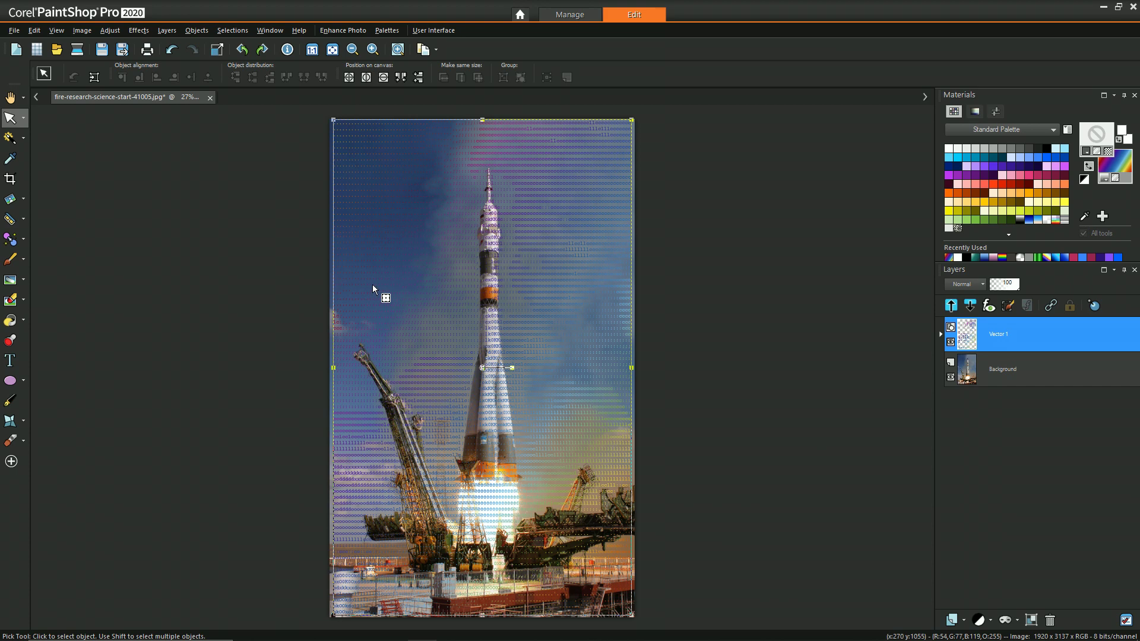
scroll(387, 223, "up", 3)
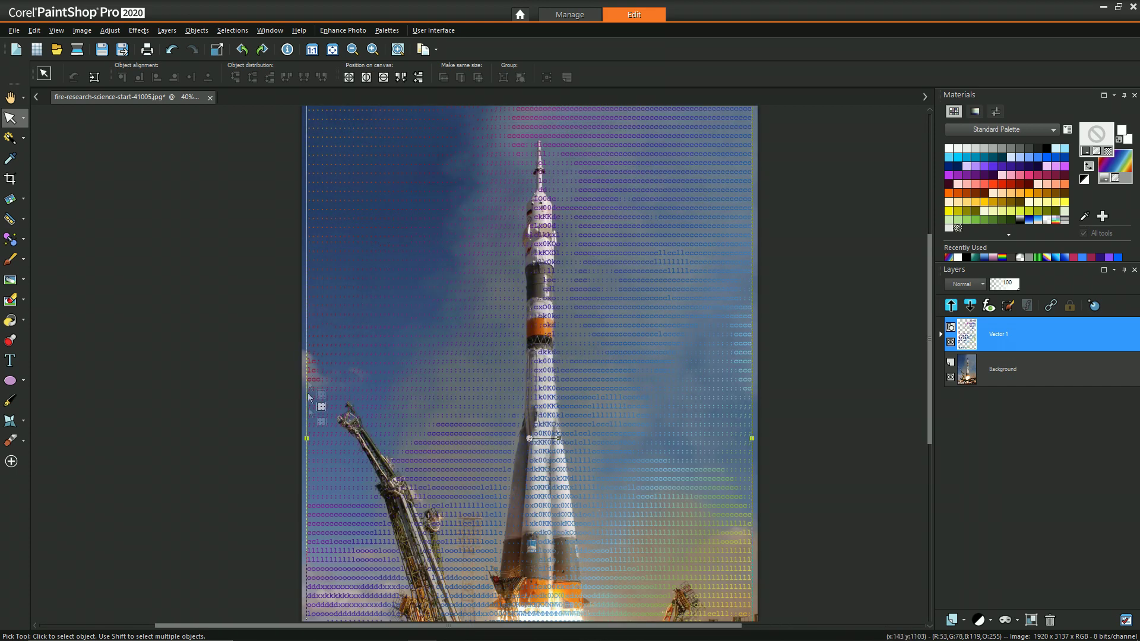
left_click_drag(306, 438, 303, 436)
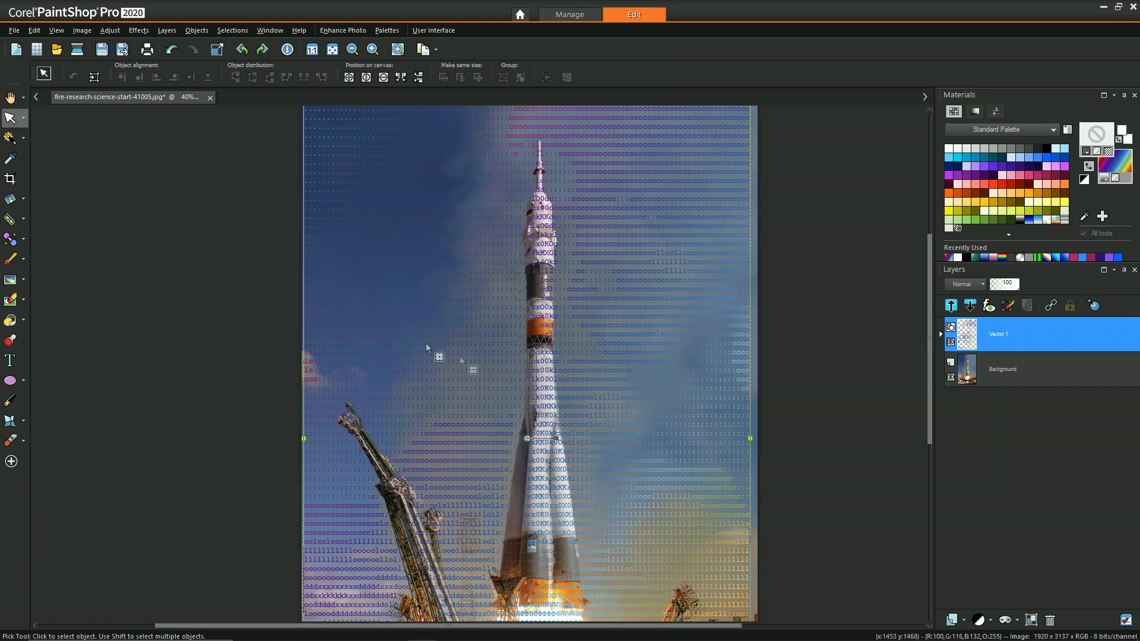
left_click(10, 367)
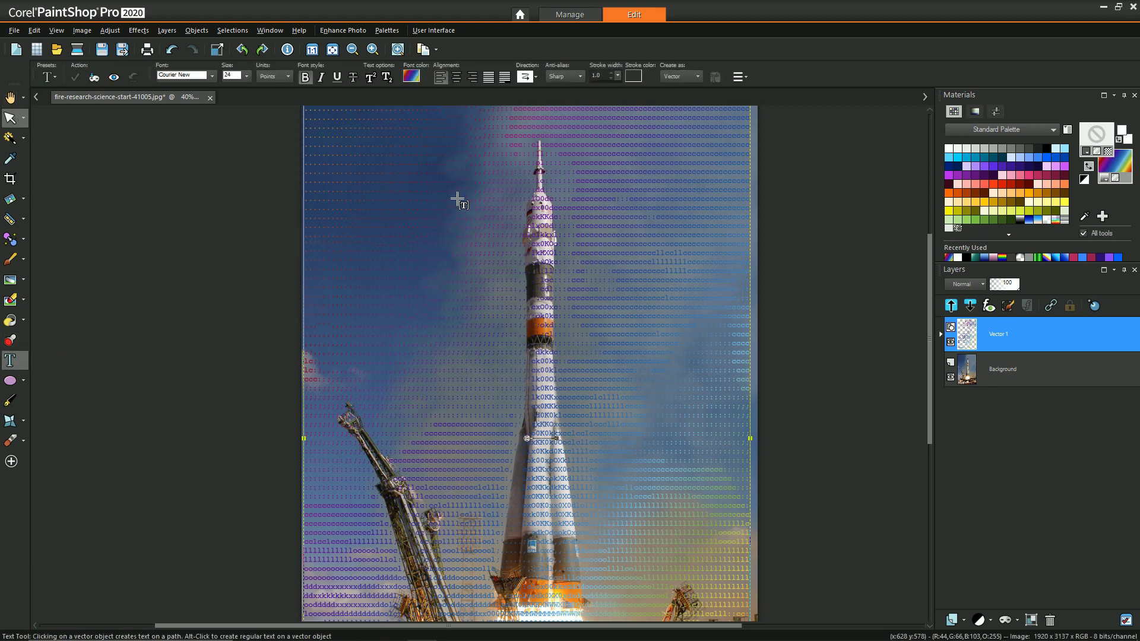
left_click(397, 206)
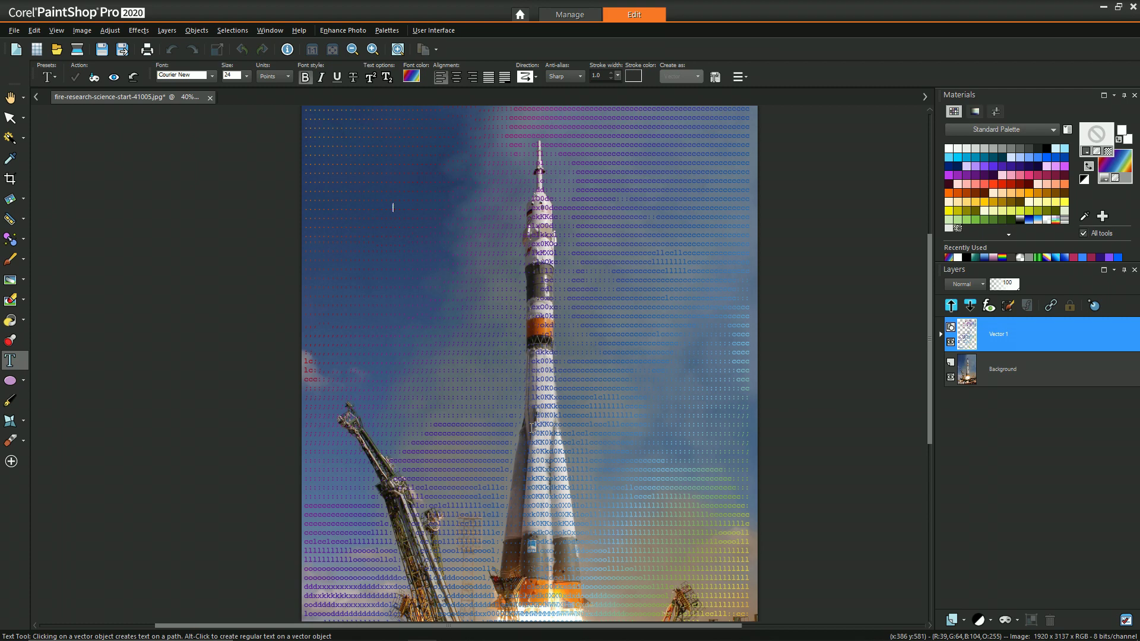
key("k")
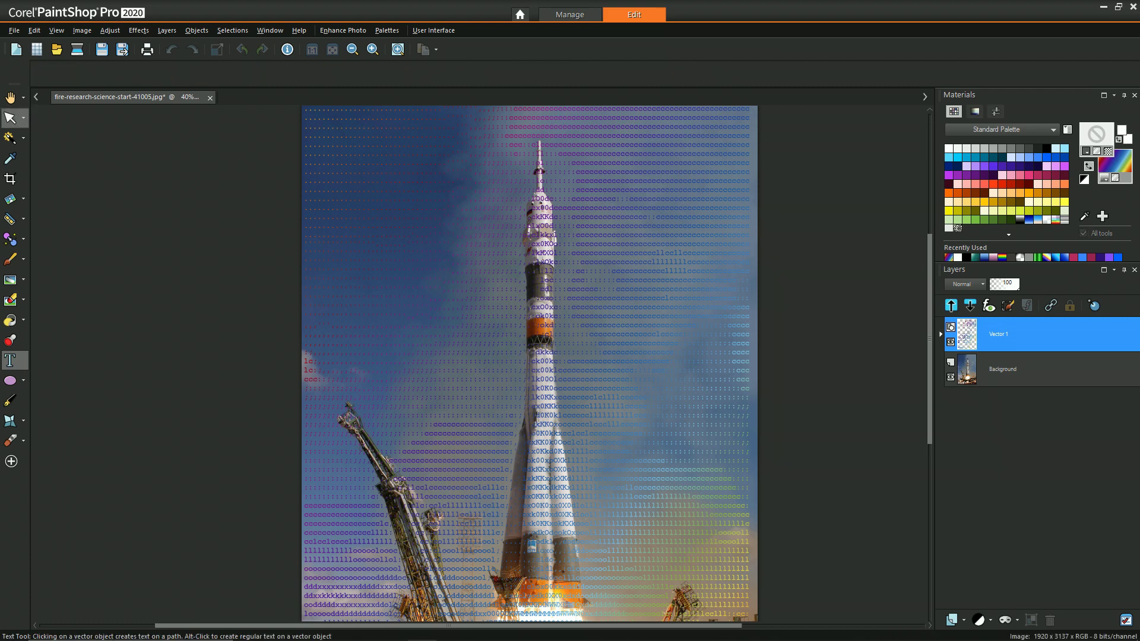
left_click_drag(933, 297, 931, 378)
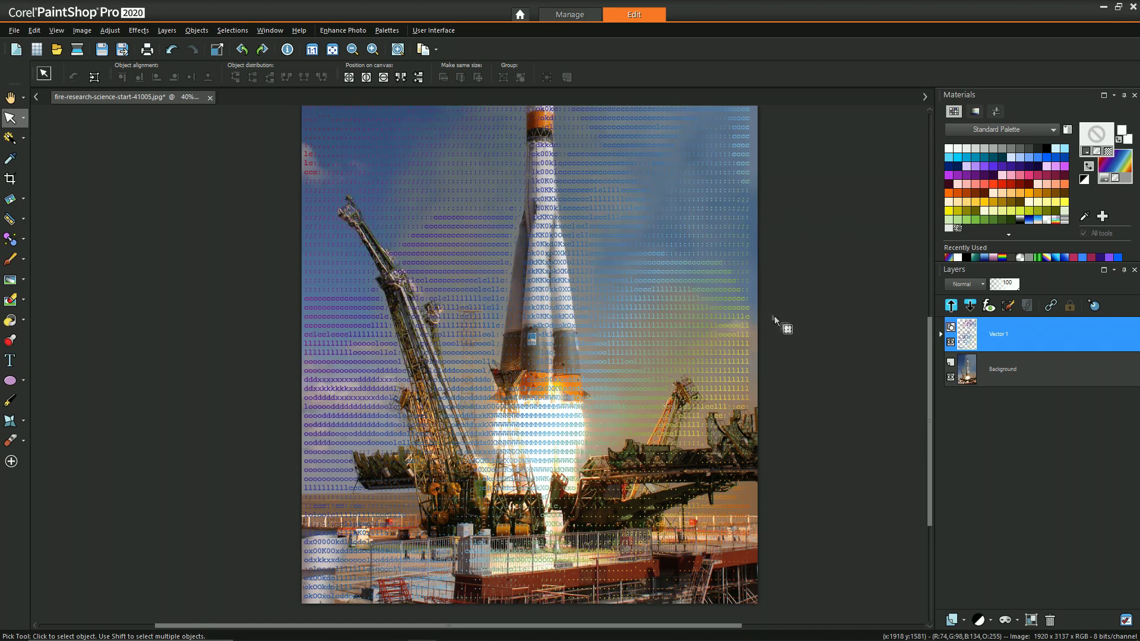
Step: Nudge the ASCII text object about 3 pixels left and zoom out to check the fit
scroll(938, 301, "up", 5)
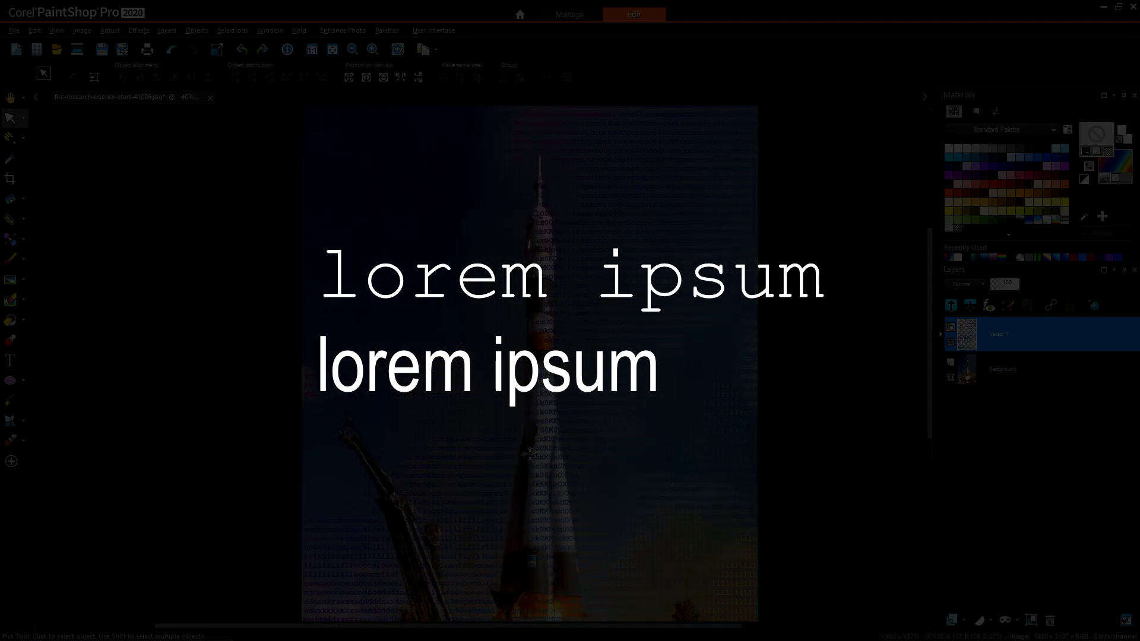
left_click_drag(529, 454, 527, 455)
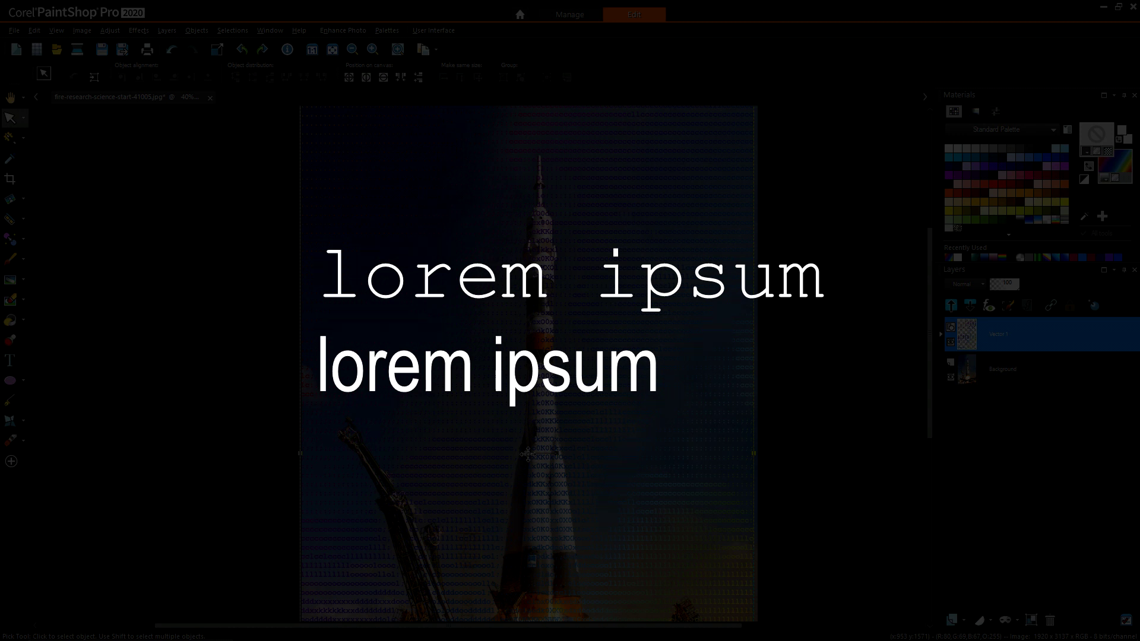
scroll(528, 455, "down", 2)
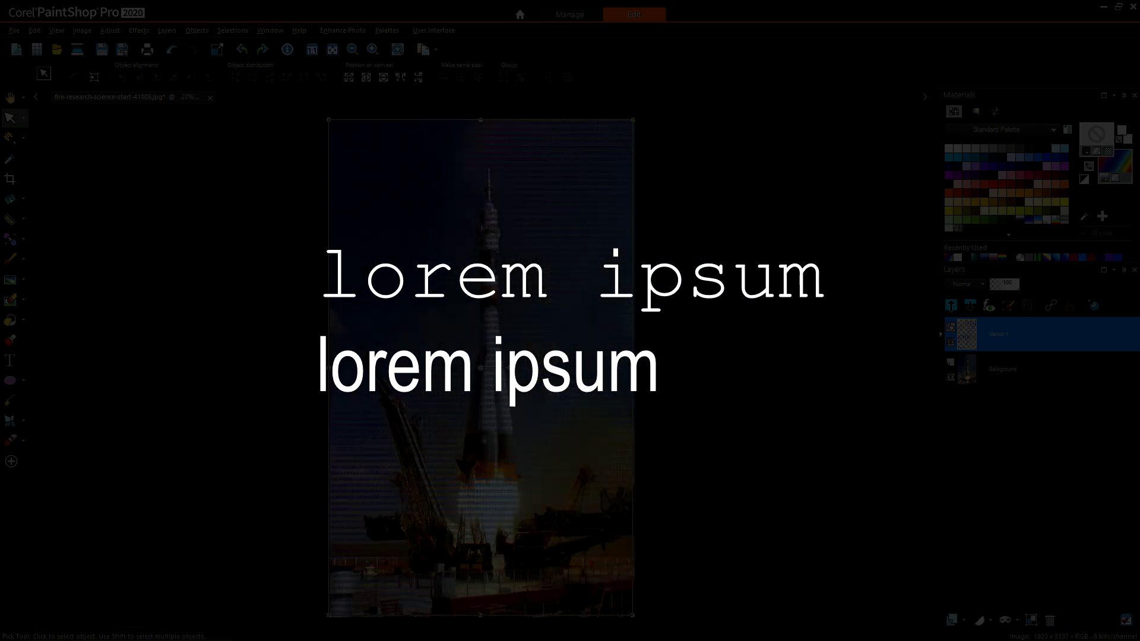
scroll(528, 454, "up", 4)
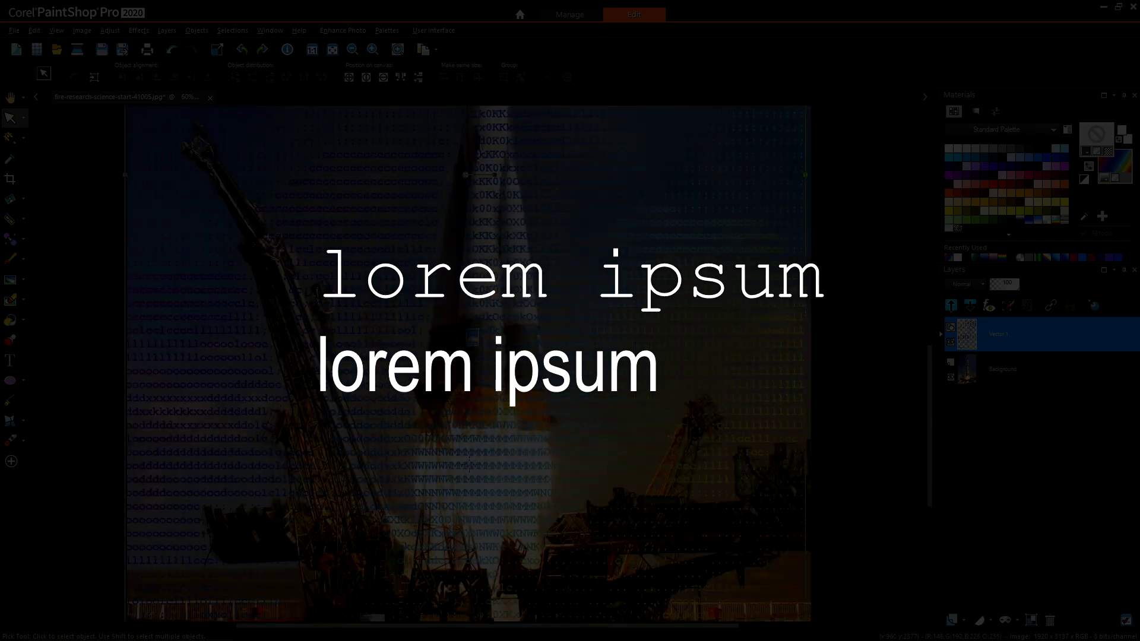
scroll(469, 458, "down", 2)
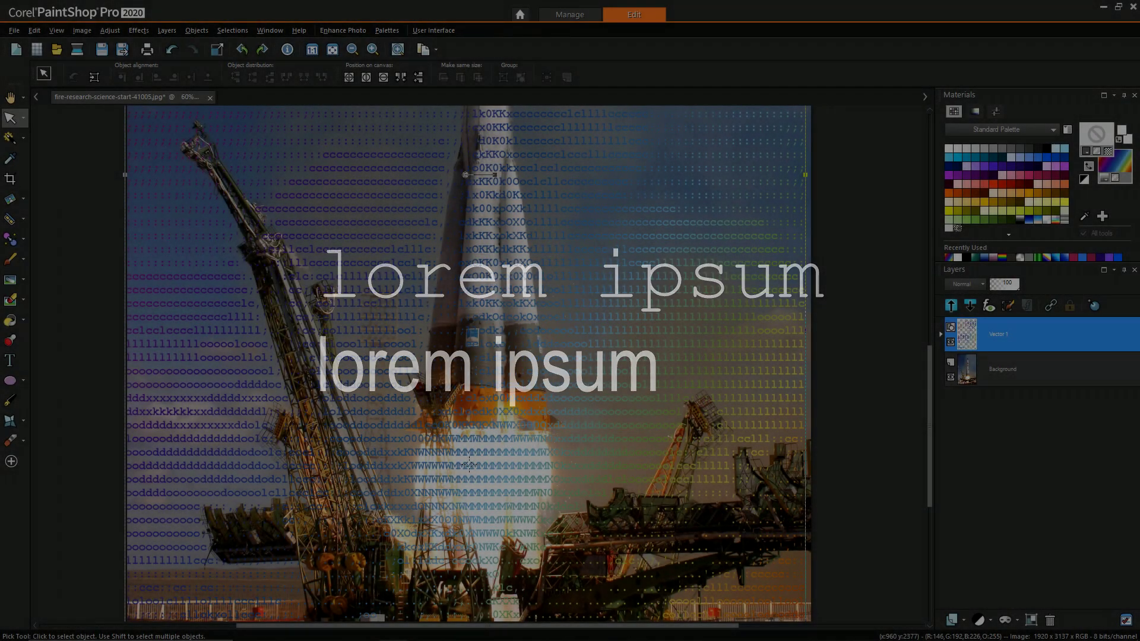
scroll(469, 466, "down", 2)
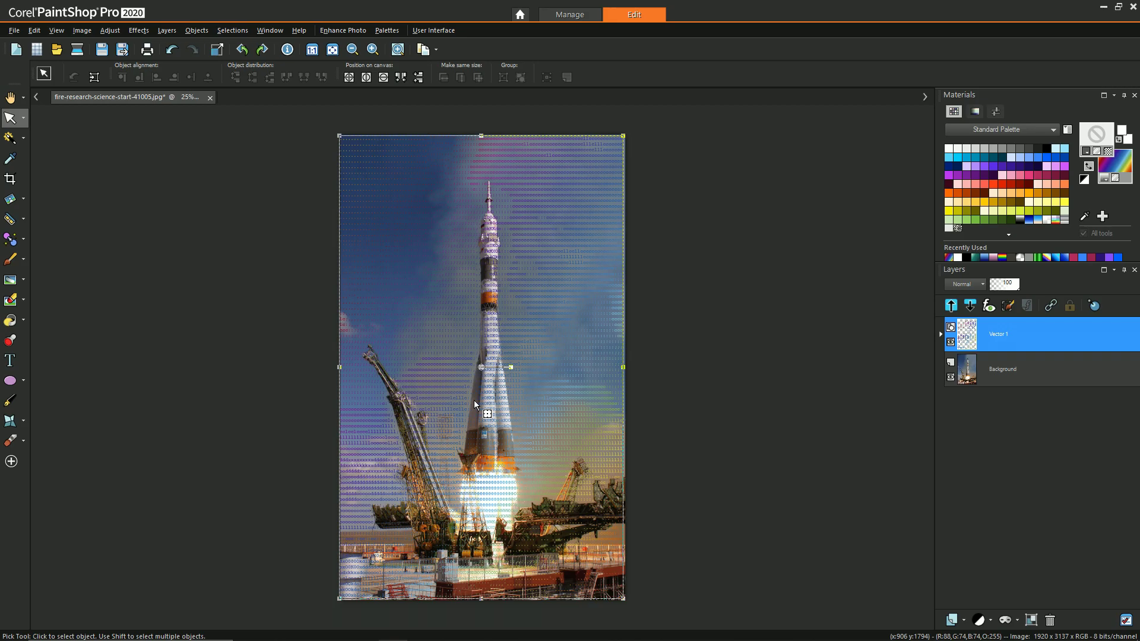
Step: Recolour all the ASCII text white using Recent Materials and apply the change
key("t")
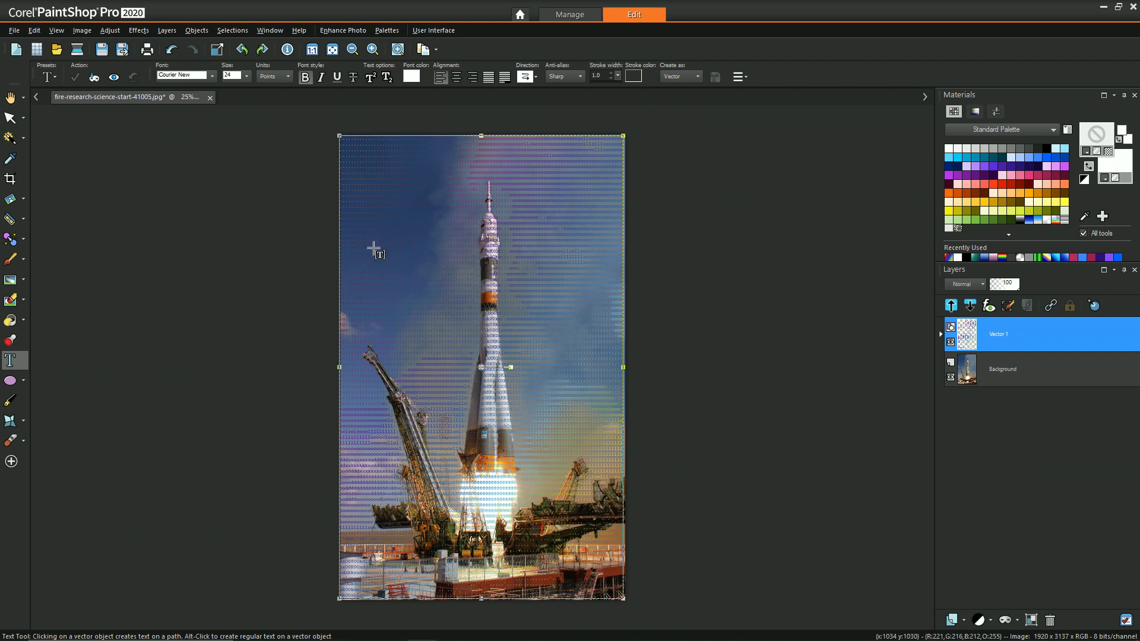
left_click(457, 290)
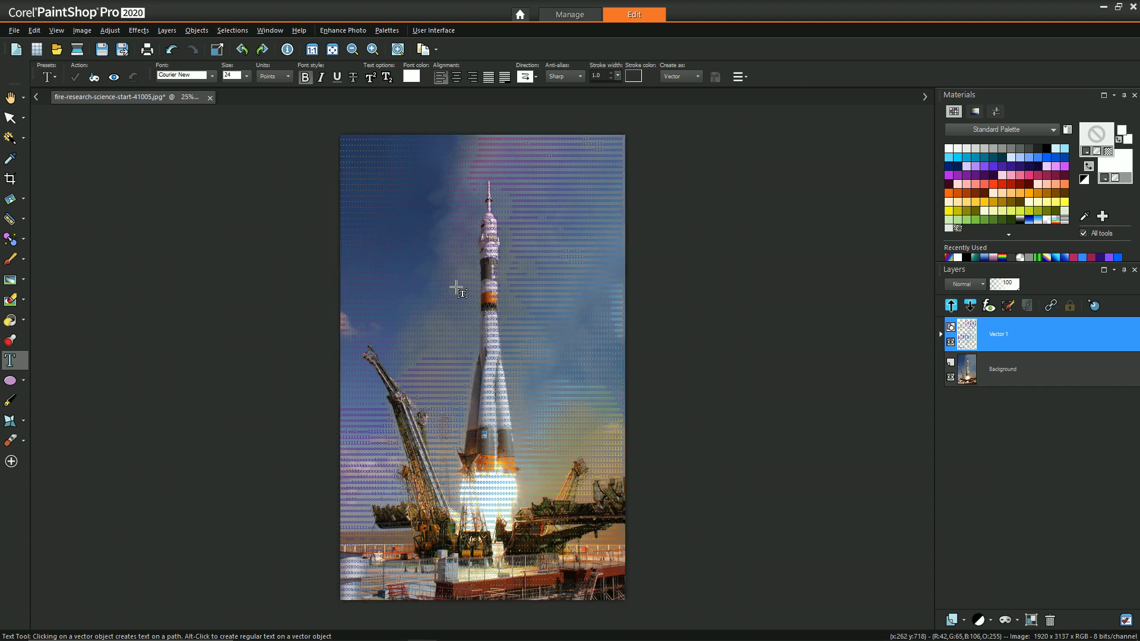
left_click(457, 290)
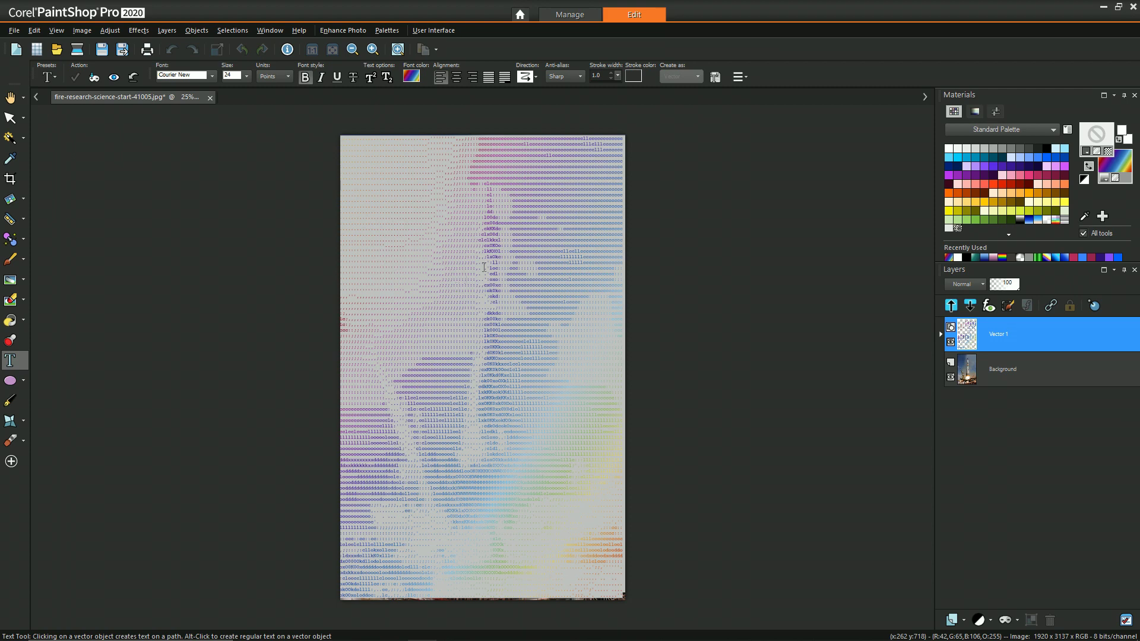
right_click(1124, 171)
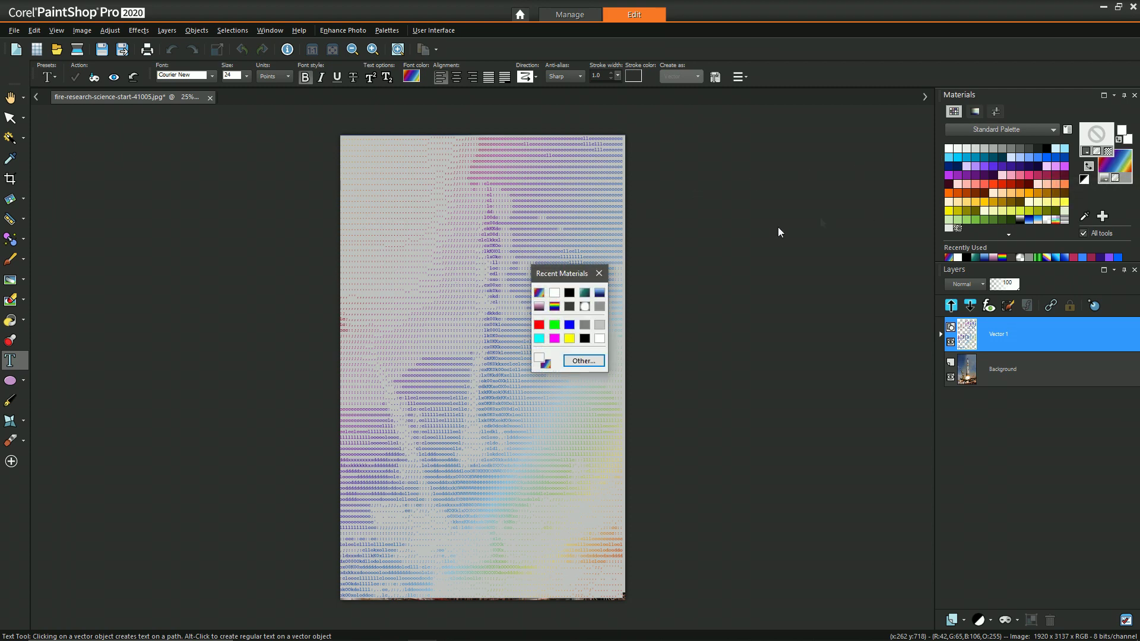
left_click(555, 291)
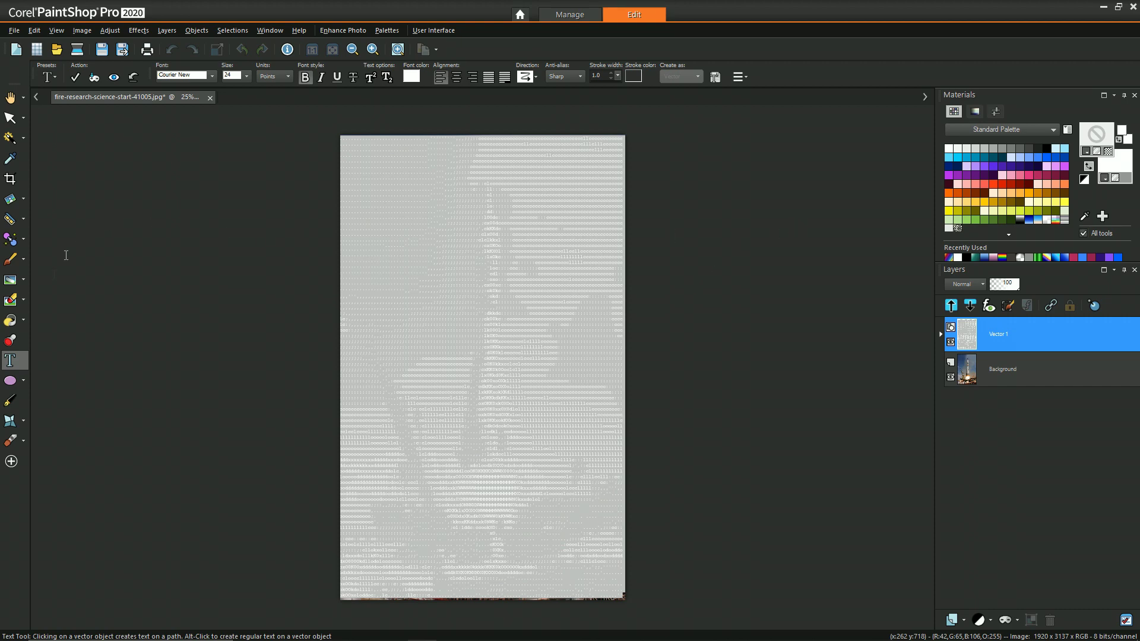
left_click(10, 118)
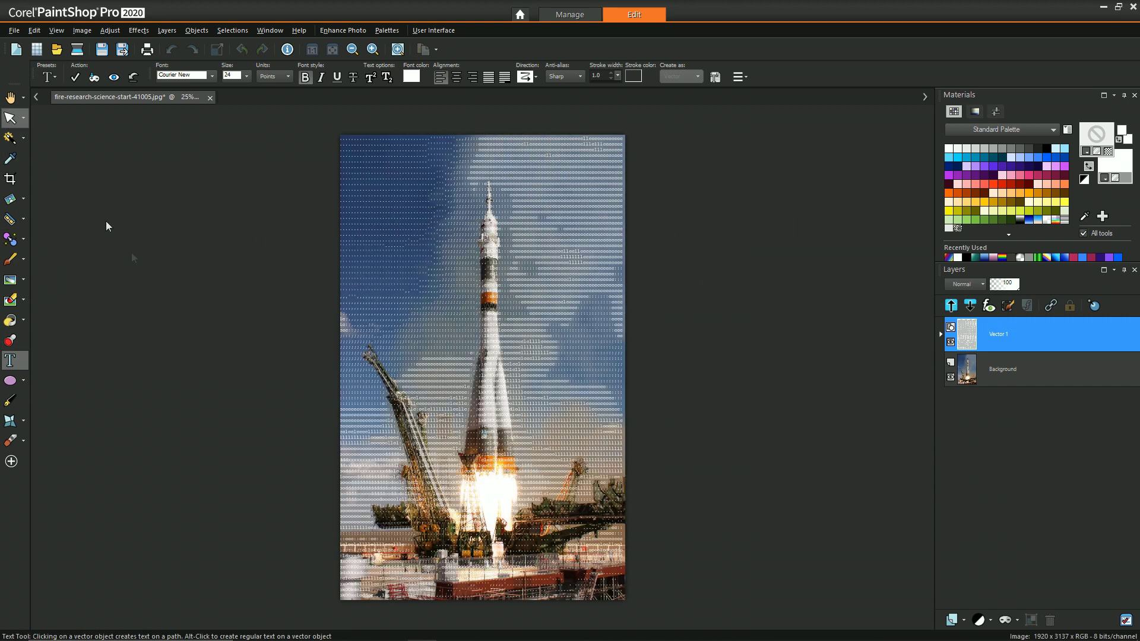
key("f")
key("ctrl+w")
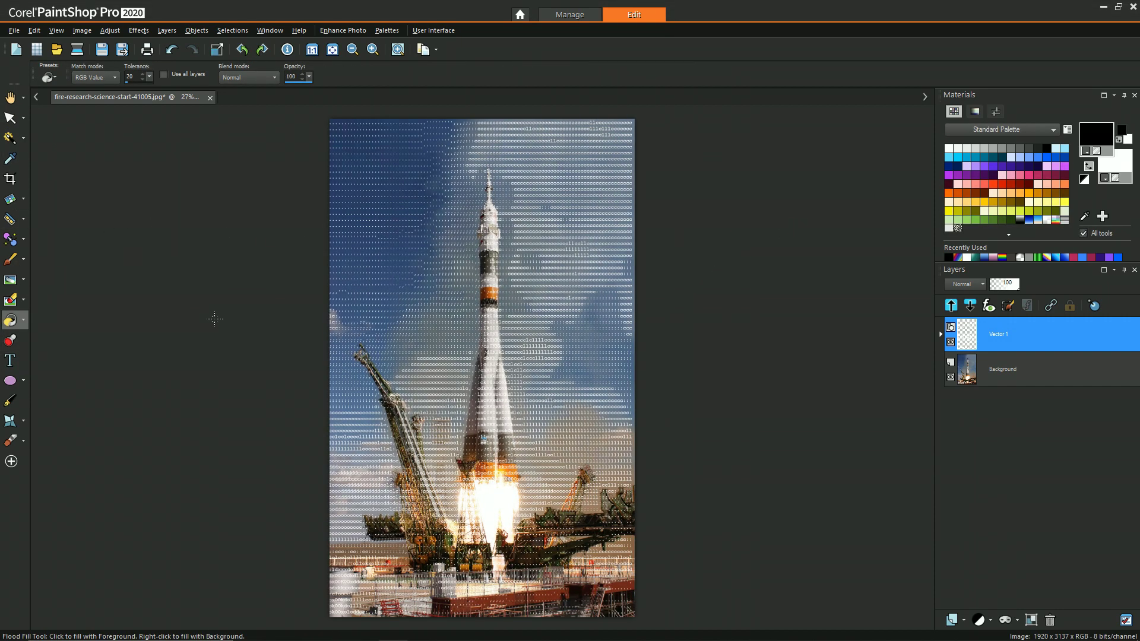
Step: Add a new Raster 1 layer above Background and flood-fill it solid black
left_click(1017, 370)
left_click(956, 620)
left_click(990, 517)
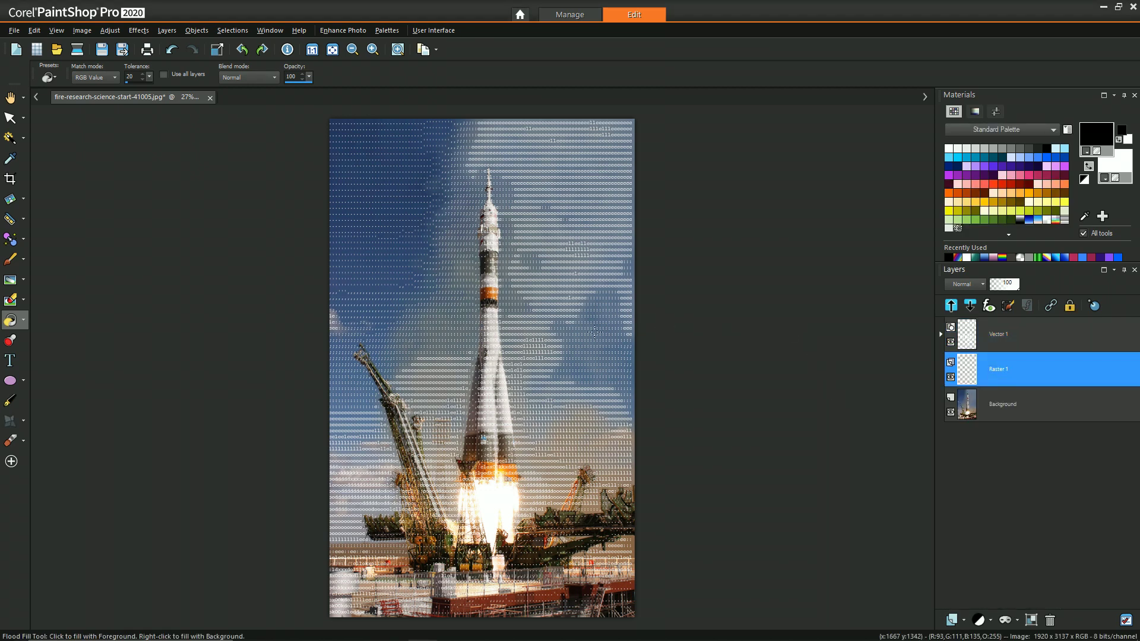
left_click(587, 364)
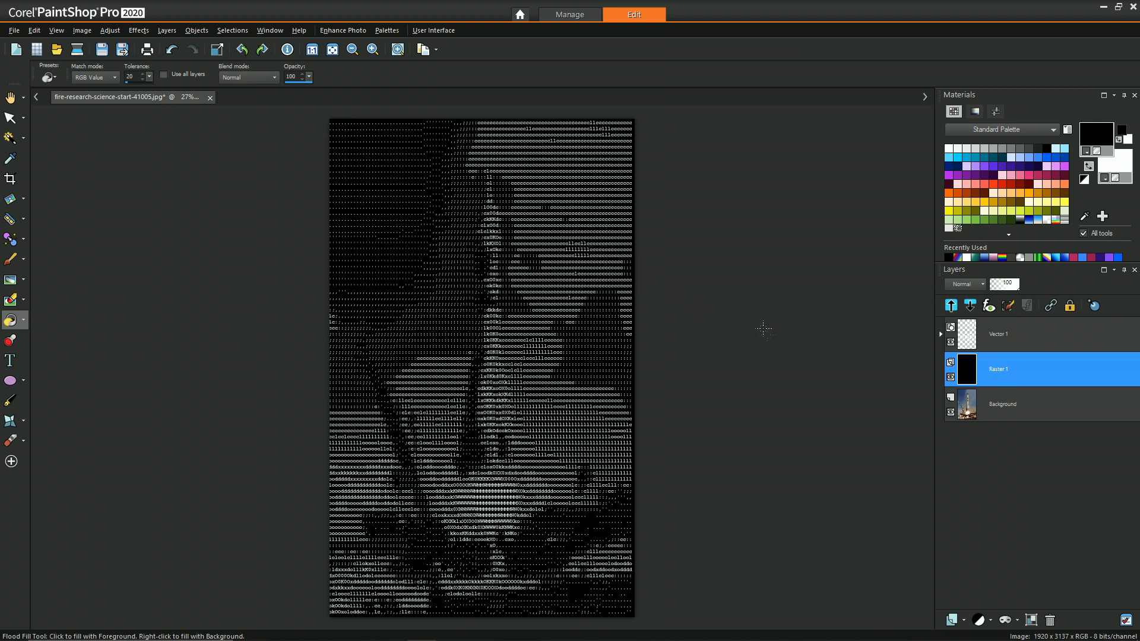
left_click(1017, 621)
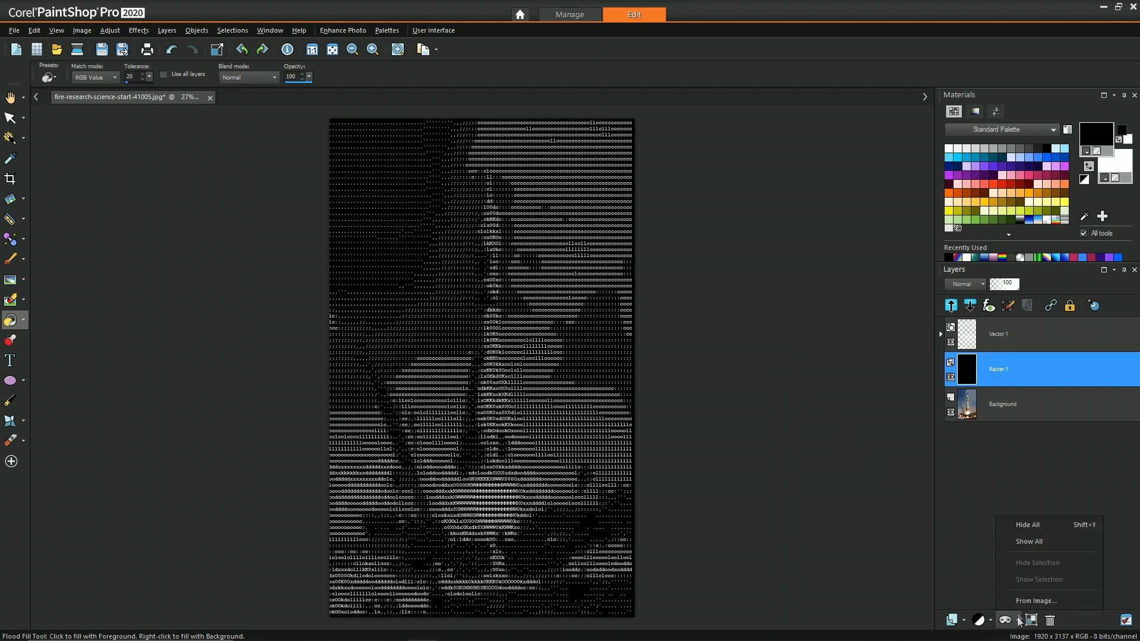
Step: Give Raster 1 a From Image mask based on source luminance
left_click(1018, 600)
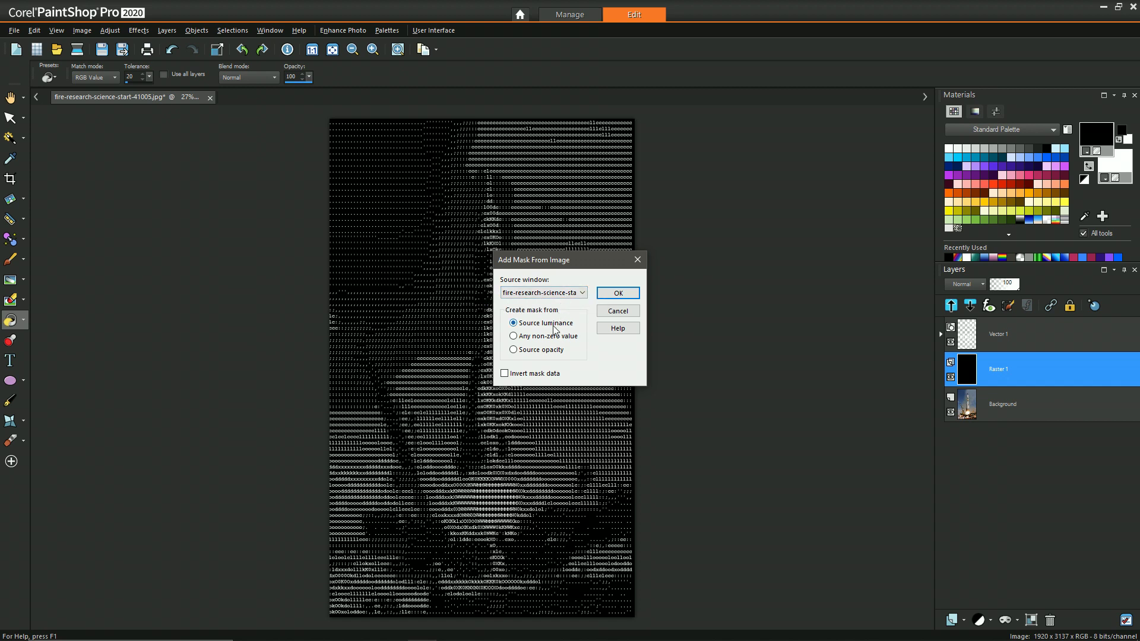
left_click(618, 292)
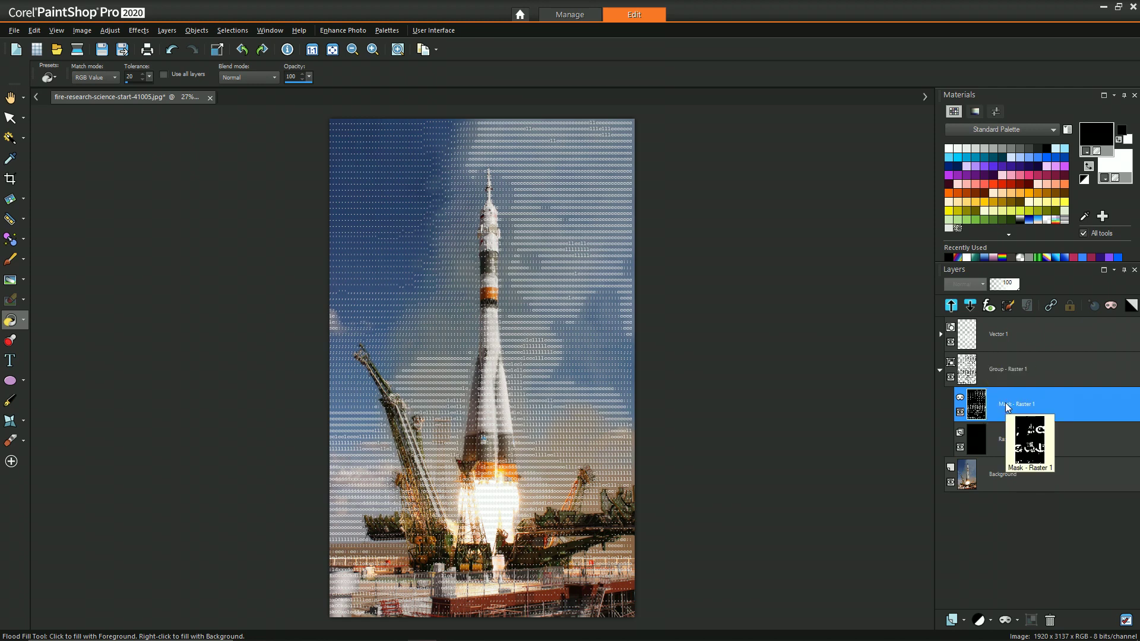
left_click(1009, 475)
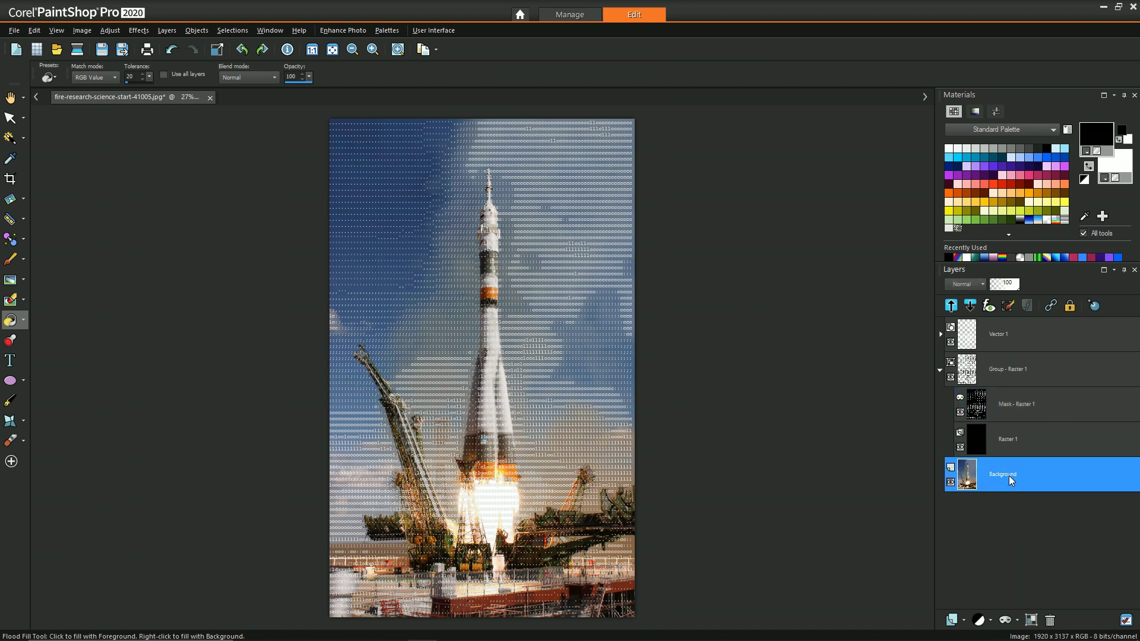
Step: Duplicate the Background layer and move the copy into Group - Raster 1
right_click(1009, 475)
left_click(1011, 303)
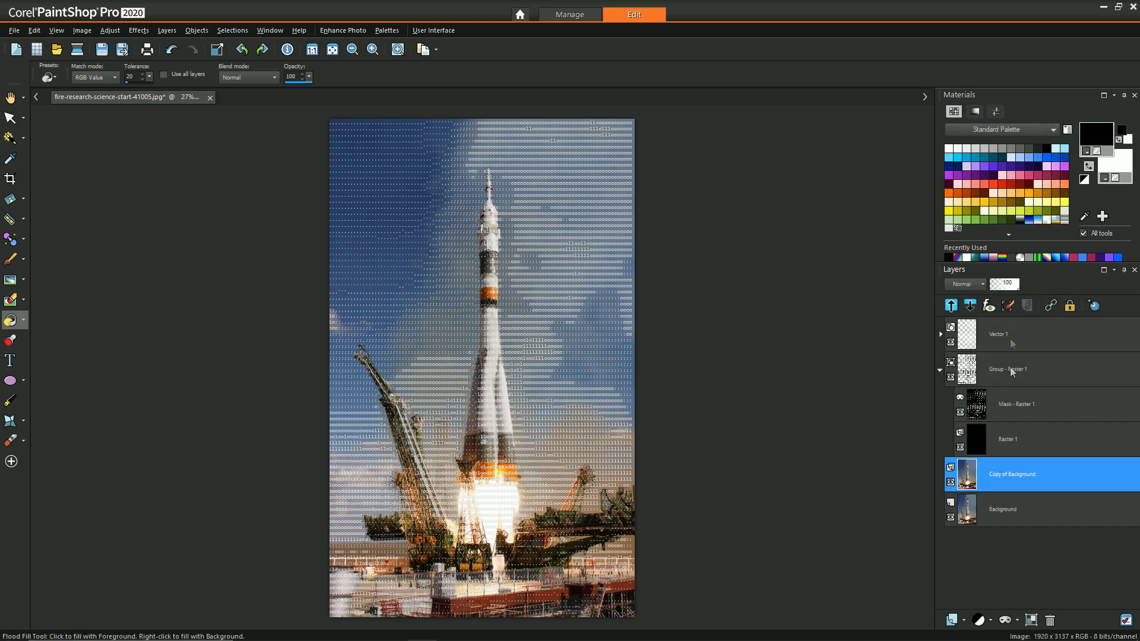
left_click_drag(1005, 440, 1006, 442)
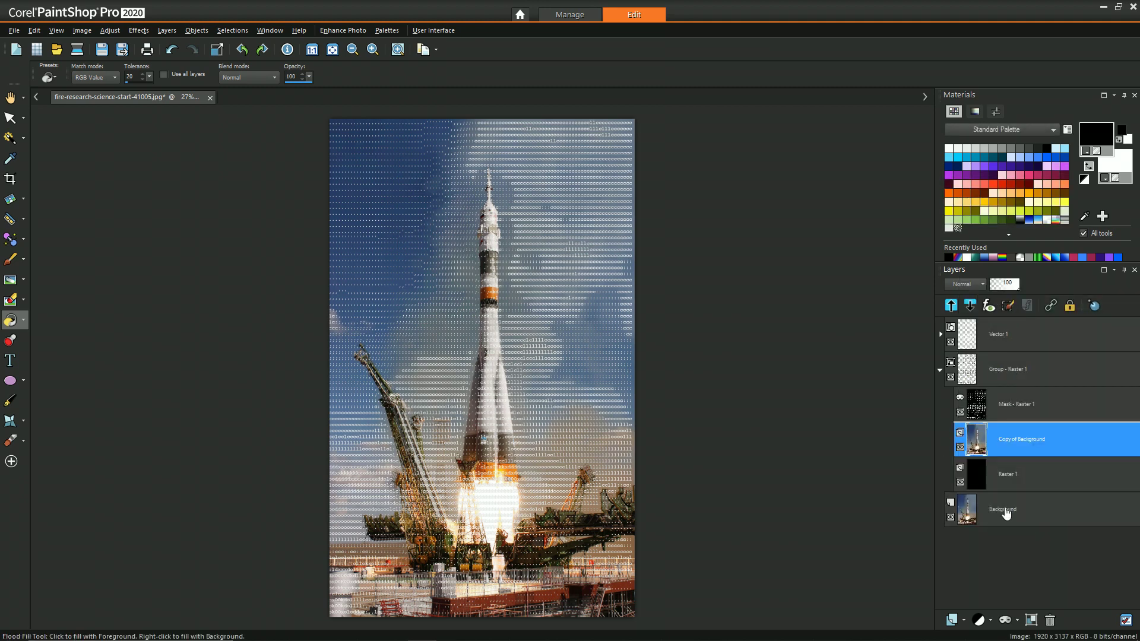
Step: Hide Vector 1 and Background, and move Raster 1 below the masked group
left_click(951, 342)
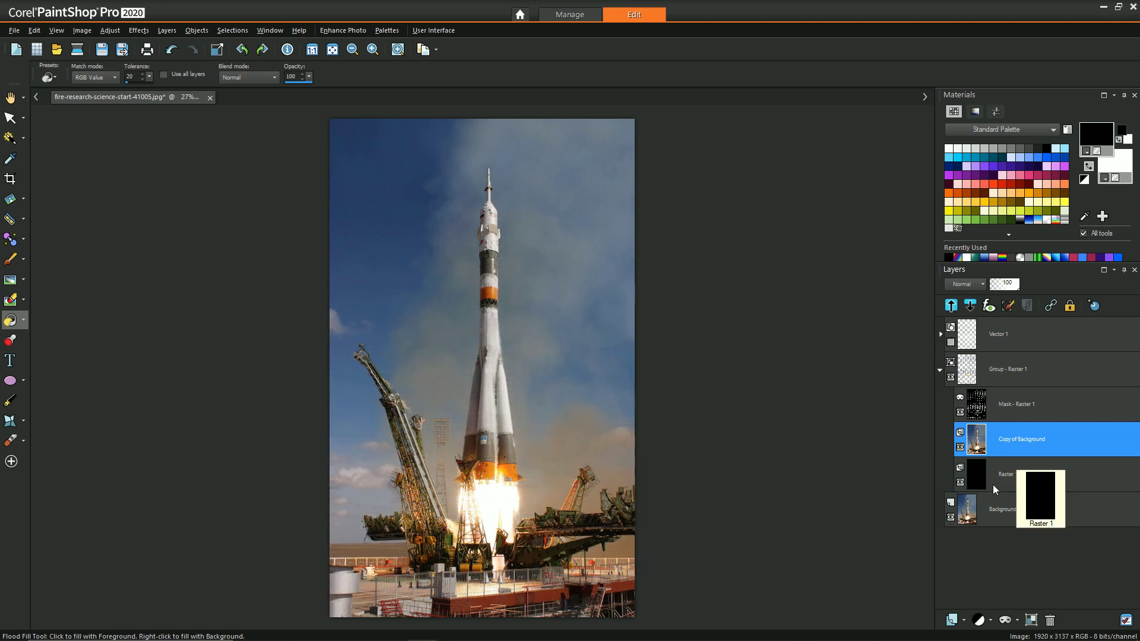
left_click_drag(996, 481, 993, 498)
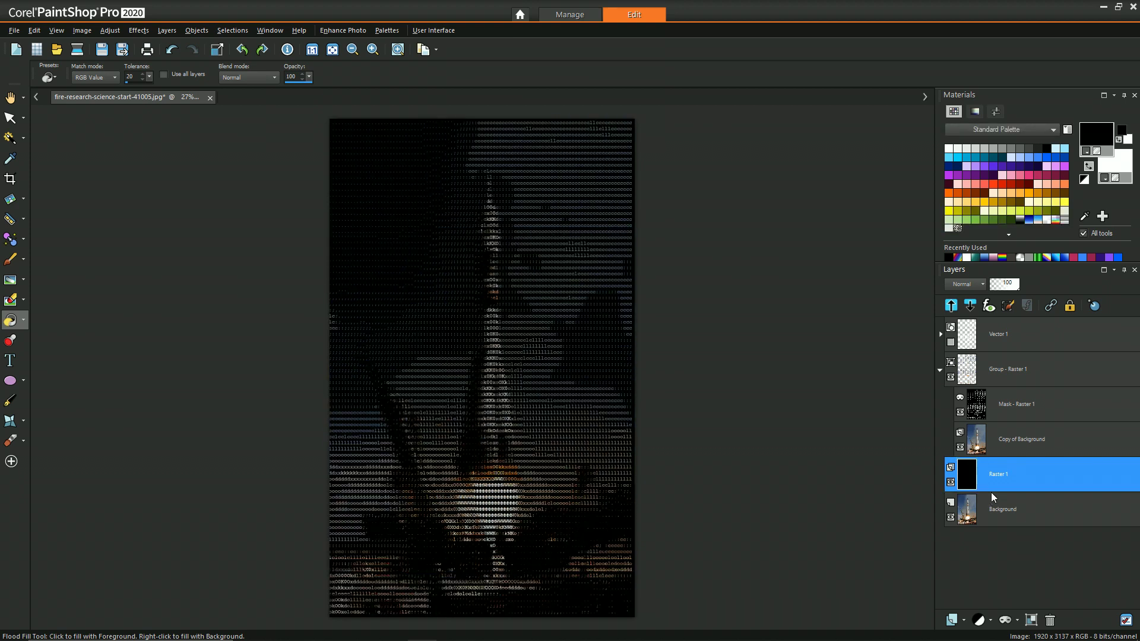
left_click(950, 517)
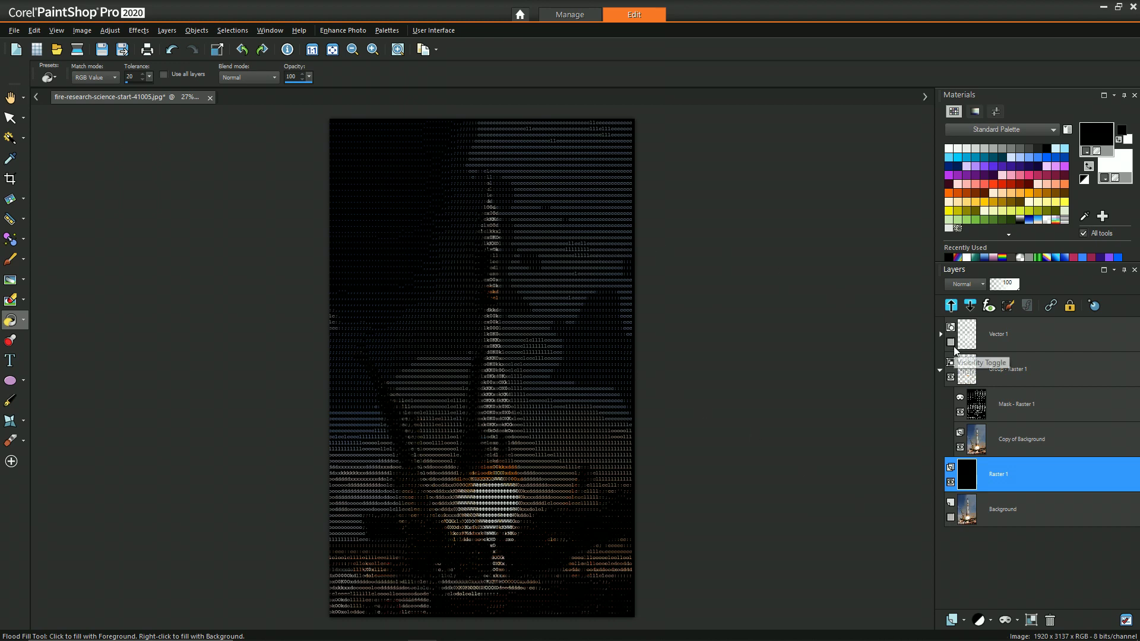
left_click(994, 378)
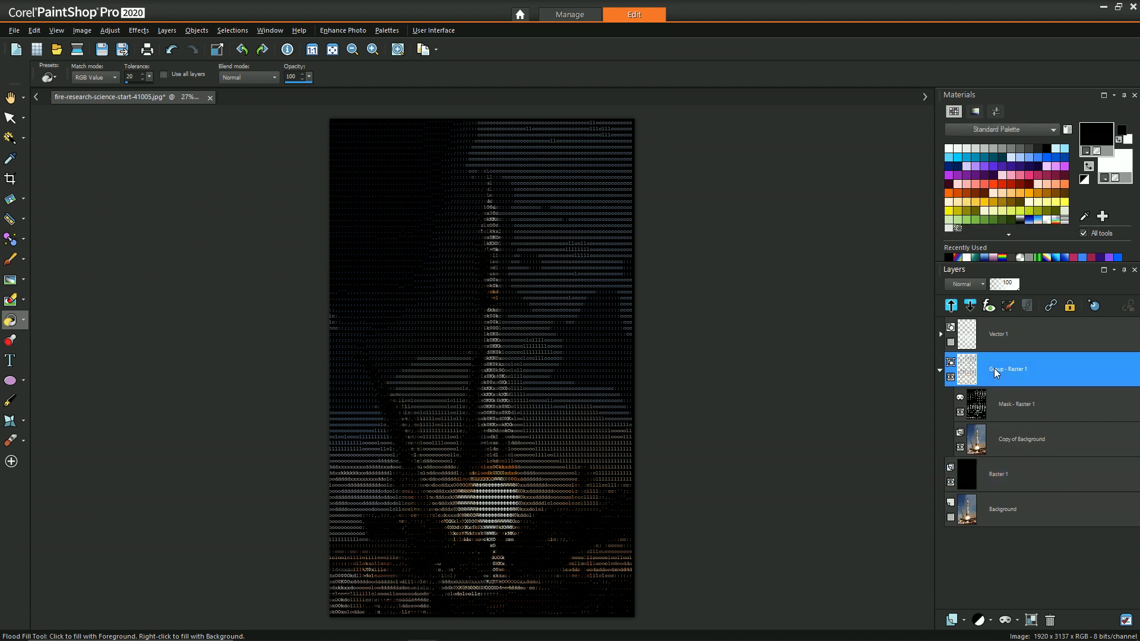
Step: Select the Copy of Background layer inside Group - Raster 1 and open the Adjust menu
left_click(1028, 404)
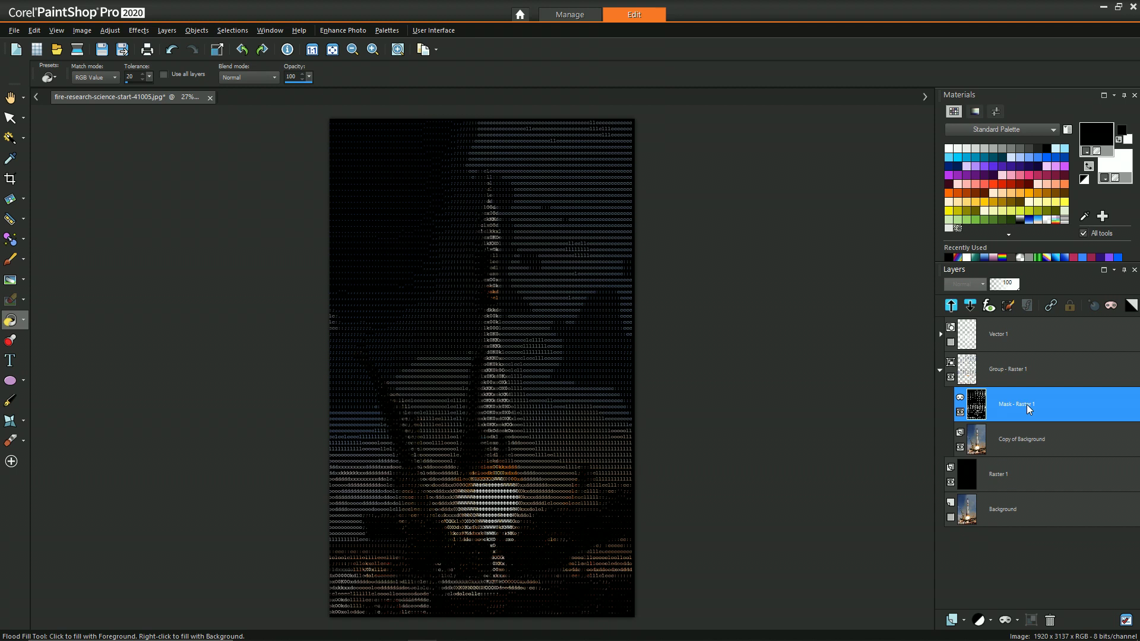
left_click(1023, 439)
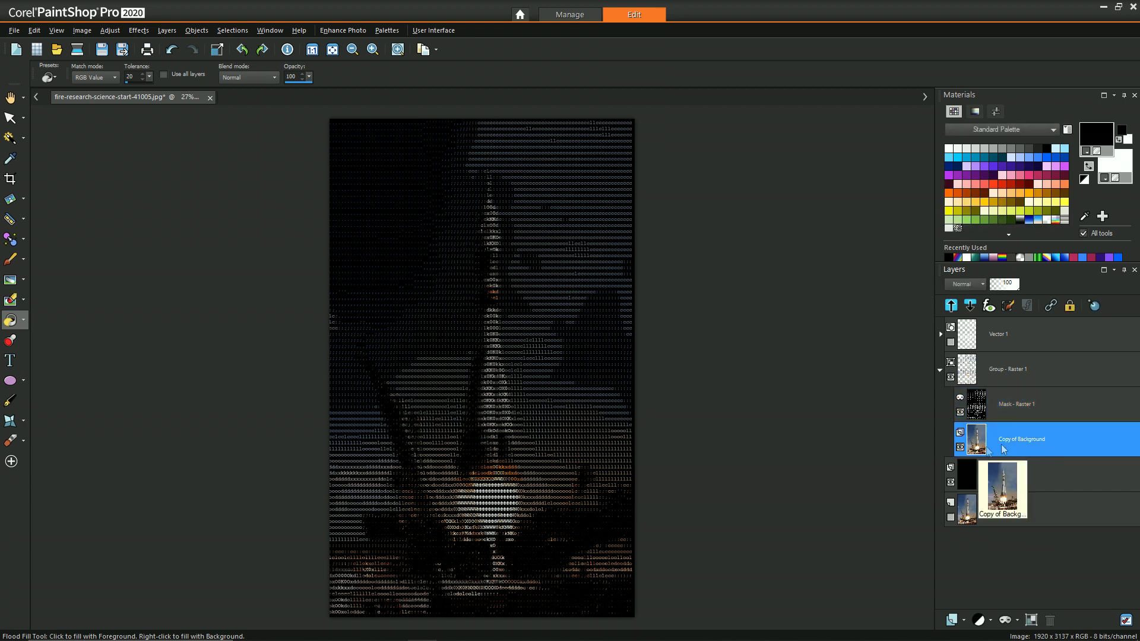
left_click(940, 370)
left_click(985, 401)
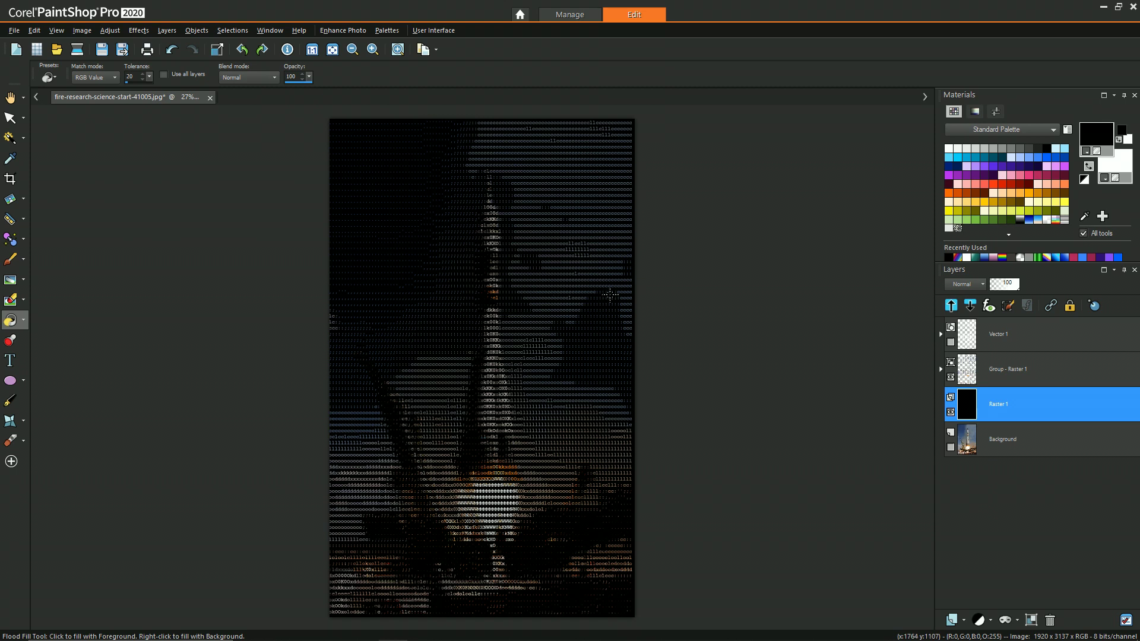
left_click(940, 370)
left_click(1025, 438)
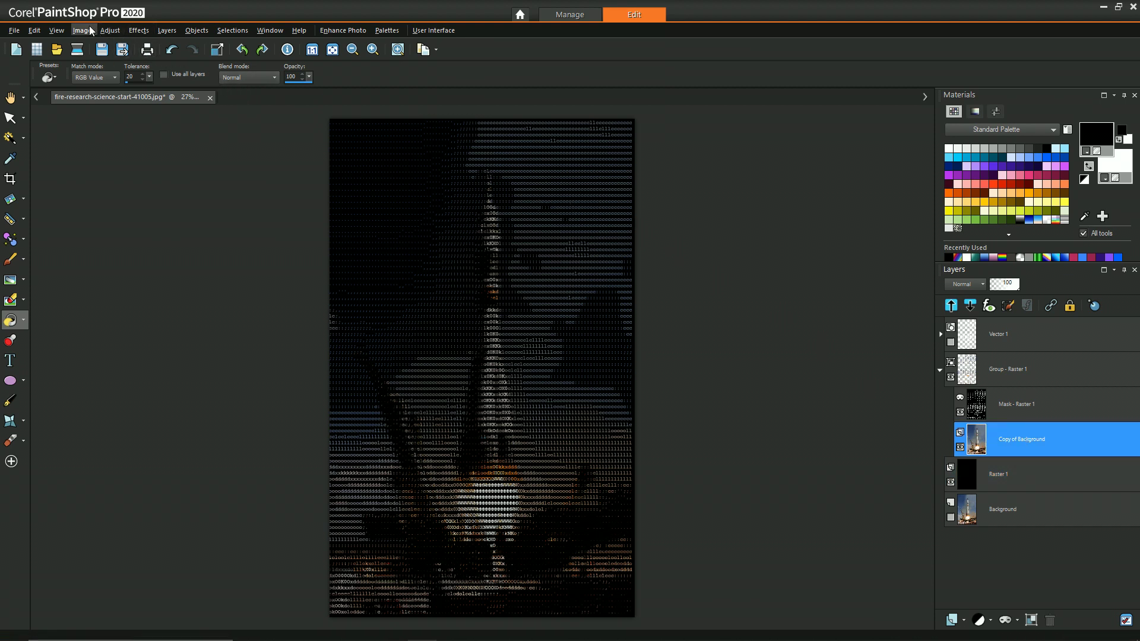
left_click(112, 33)
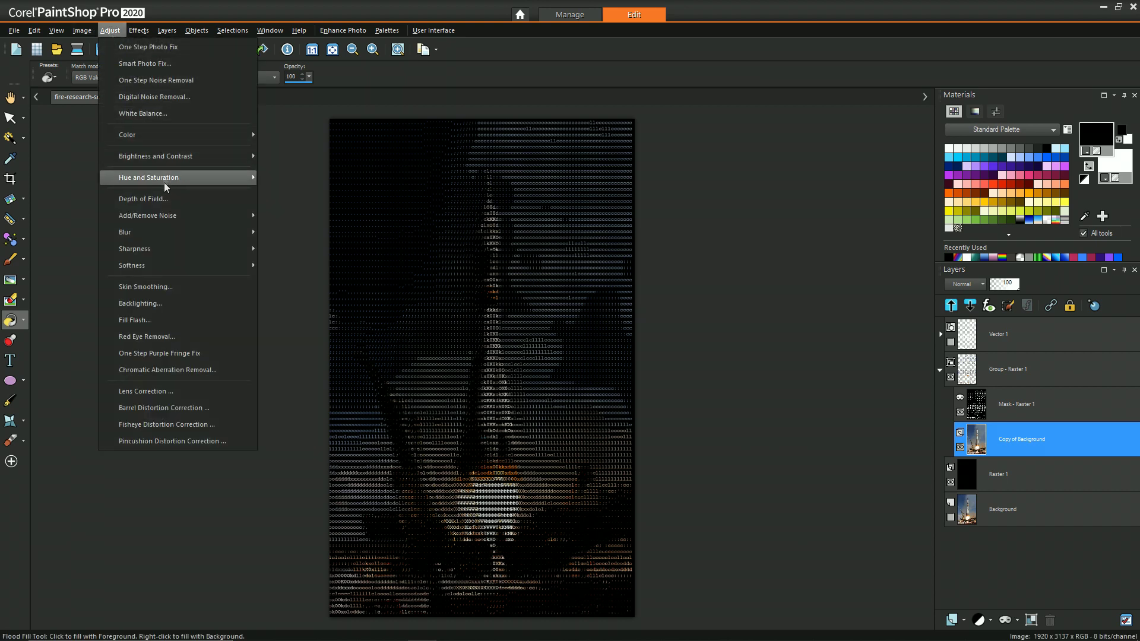
Step: Raise the photo copy's saturation from 34 to 79 with Hue/Saturation/Lightness
mouse_move(168, 184)
left_click(319, 192)
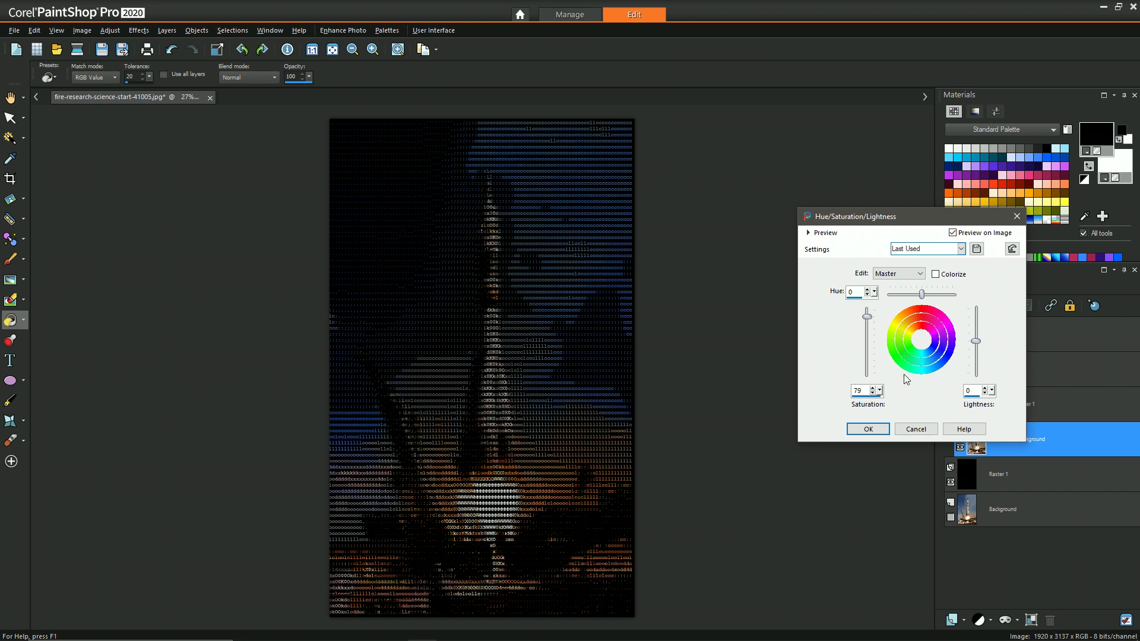
left_click_drag(868, 336, 869, 319)
left_click(867, 427)
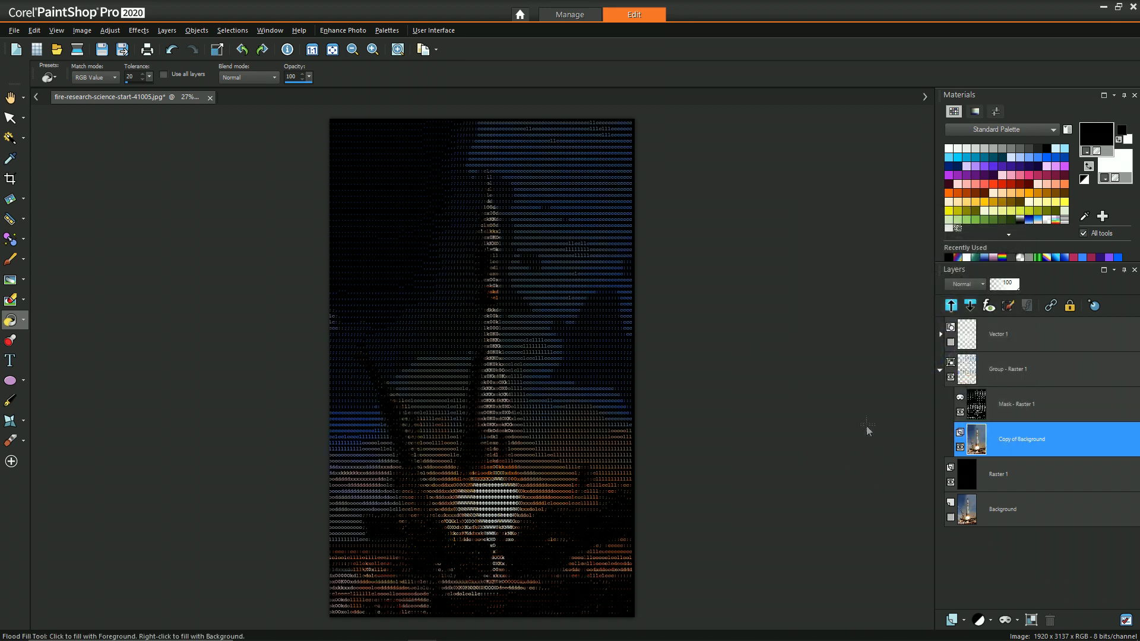
Step: Apply a Levels adjustment lowering the white point to 215 to brighten the highlights
left_click(119, 30)
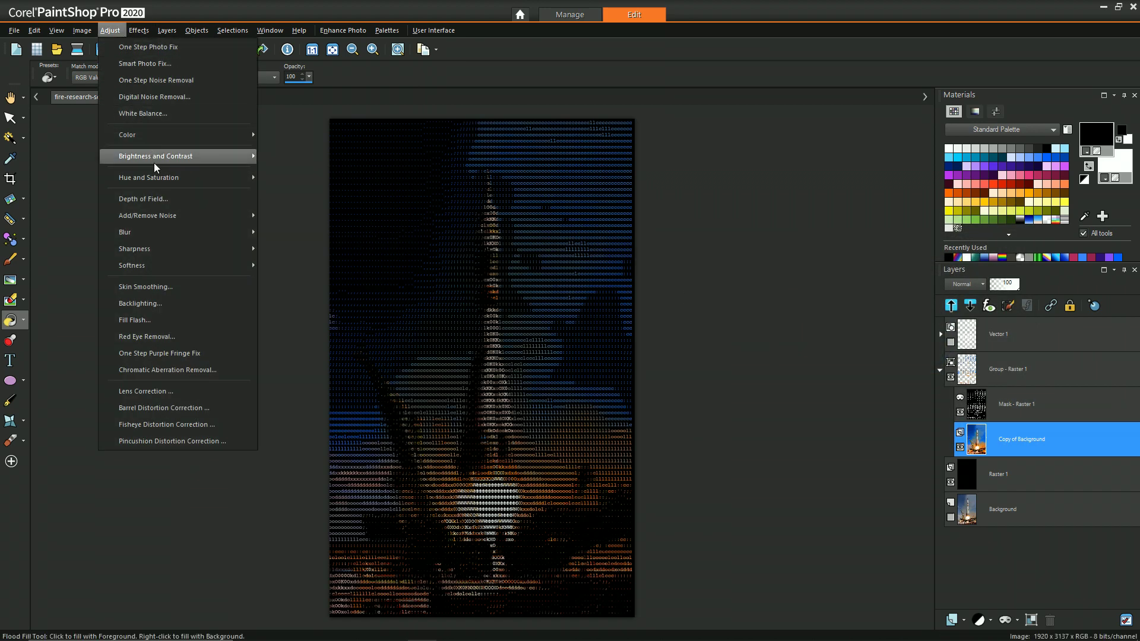
mouse_move(233, 158)
left_click(373, 285)
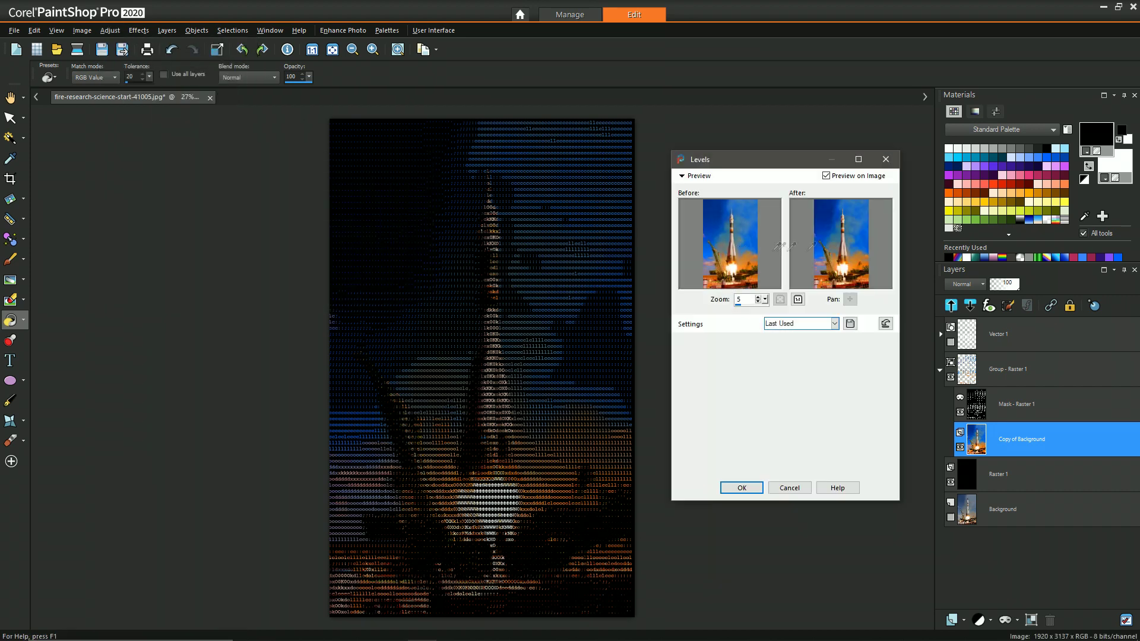
left_click_drag(811, 441, 792, 442)
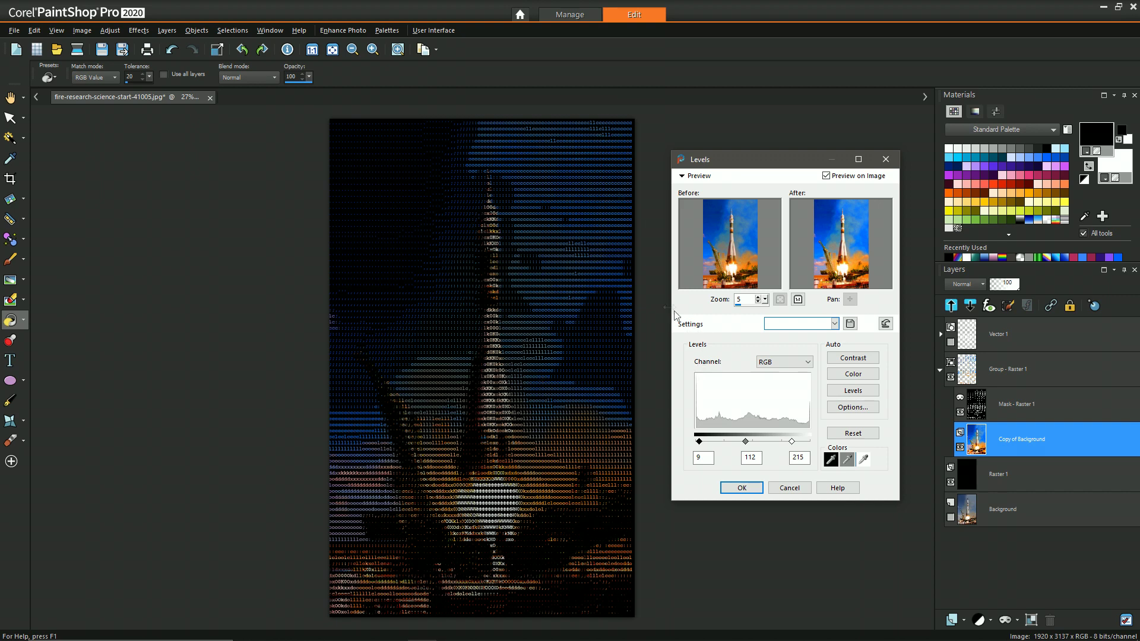
left_click(747, 487)
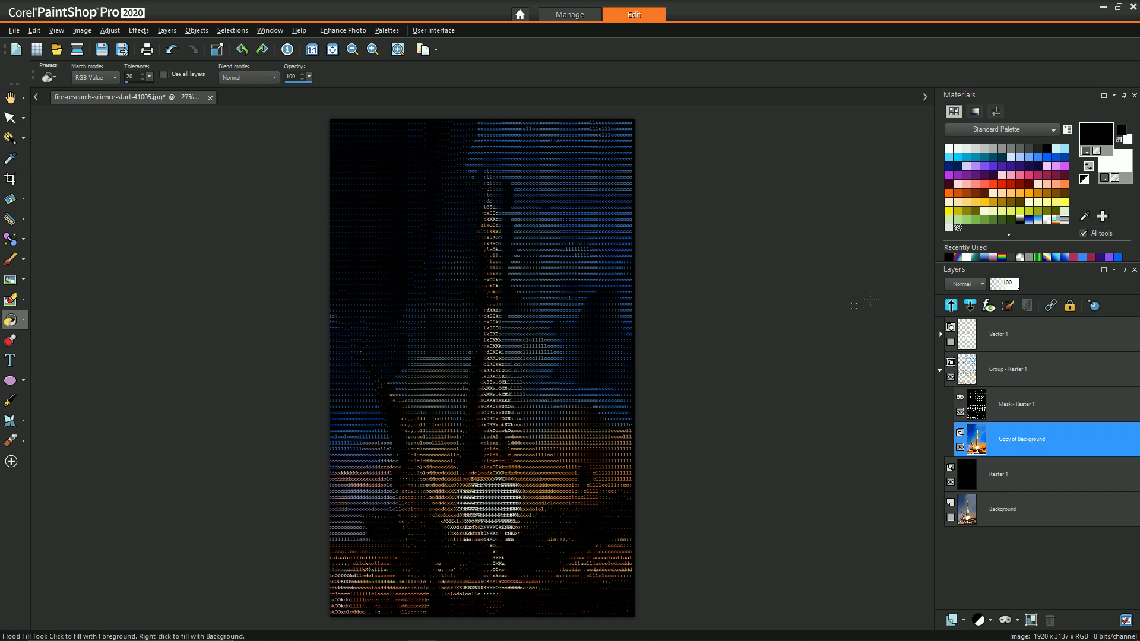
left_click(940, 370)
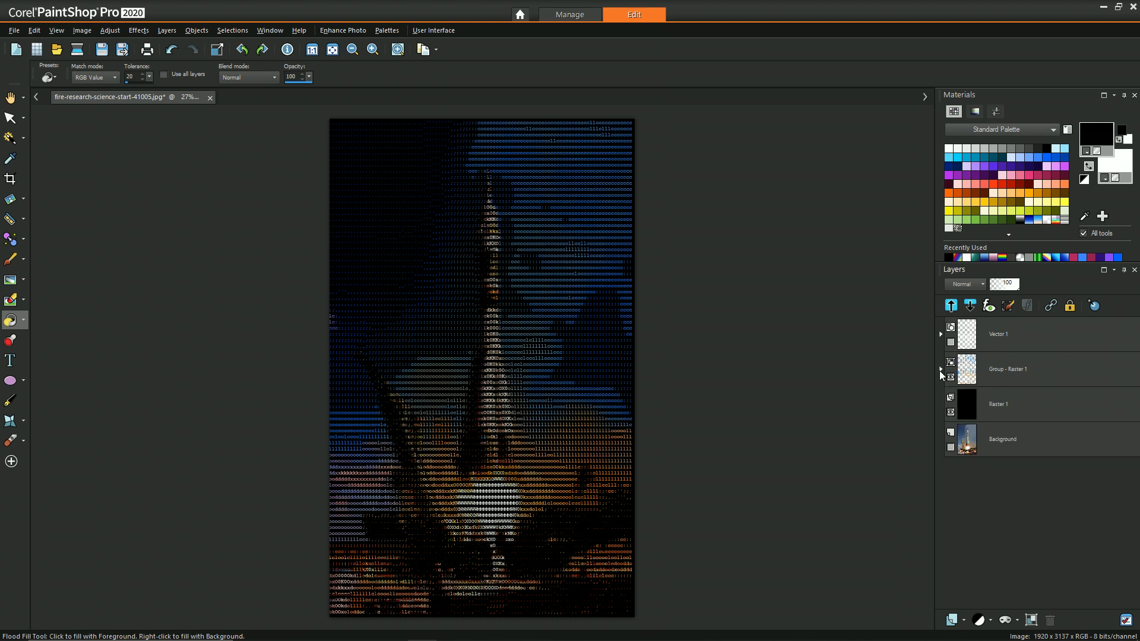
Step: Duplicate Group - Raster 1 and set the copy's blend mode to Overlay
right_click(991, 372)
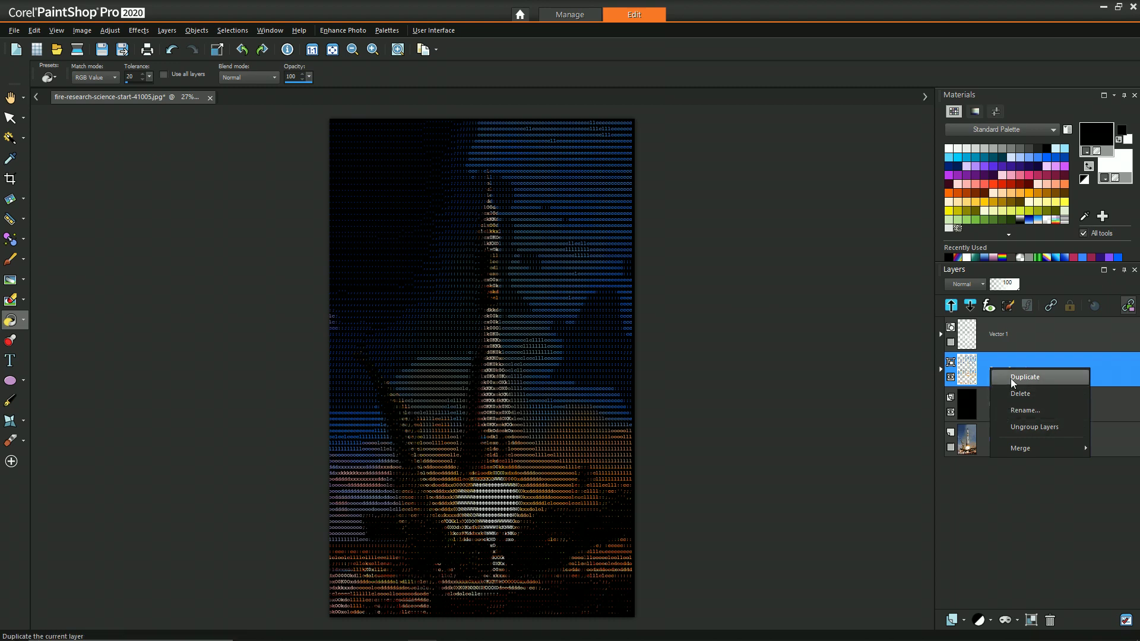
left_click(1011, 377)
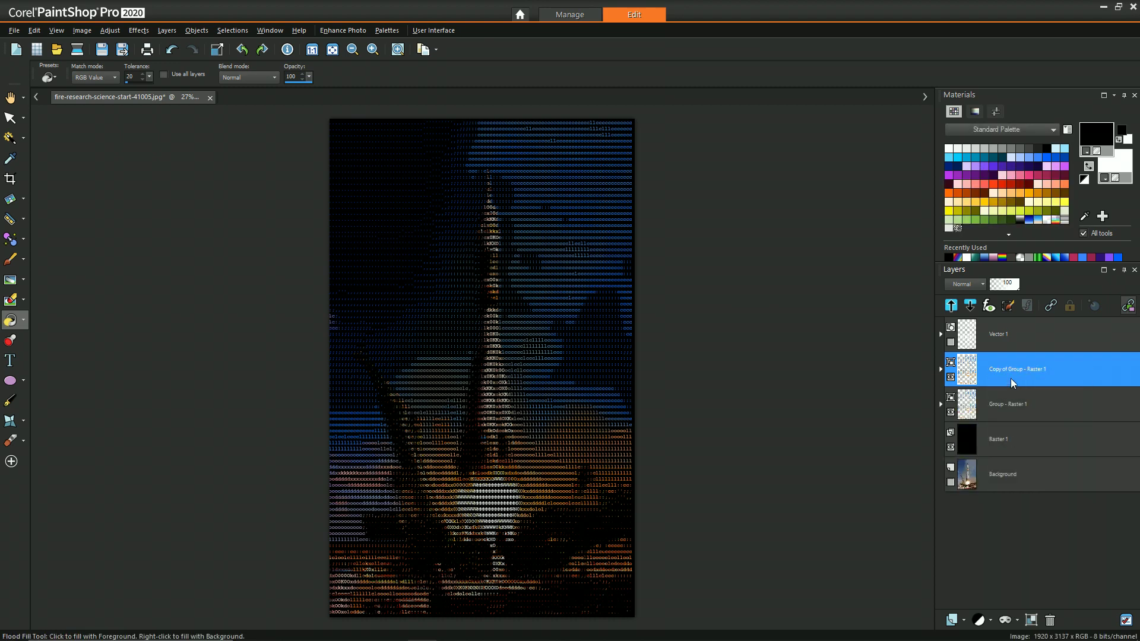
left_click(982, 285)
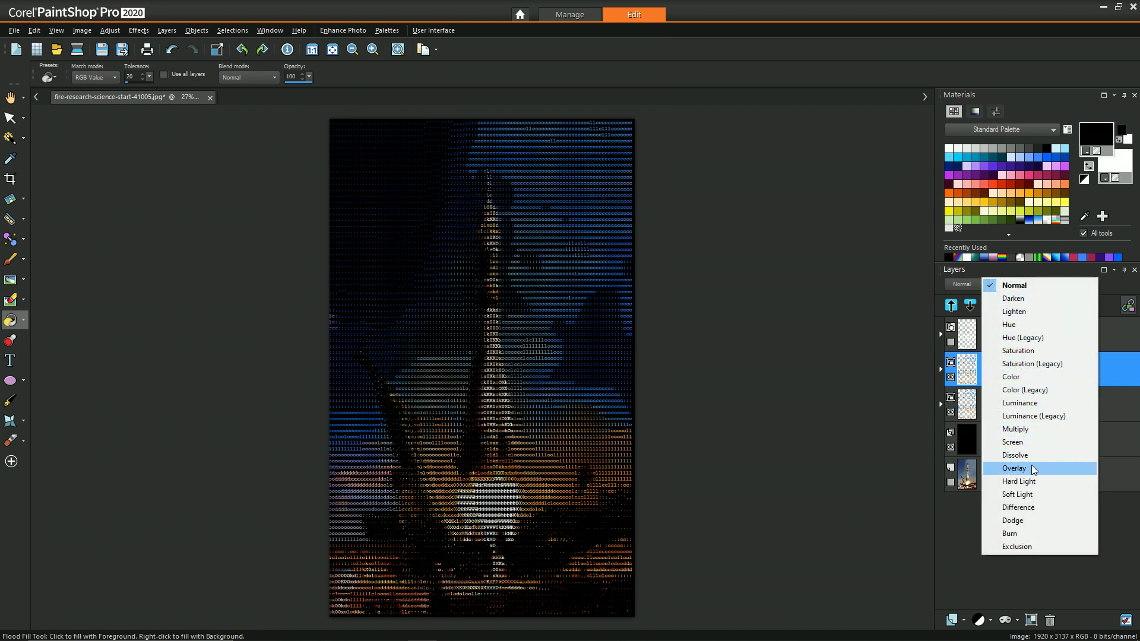
left_click(1013, 469)
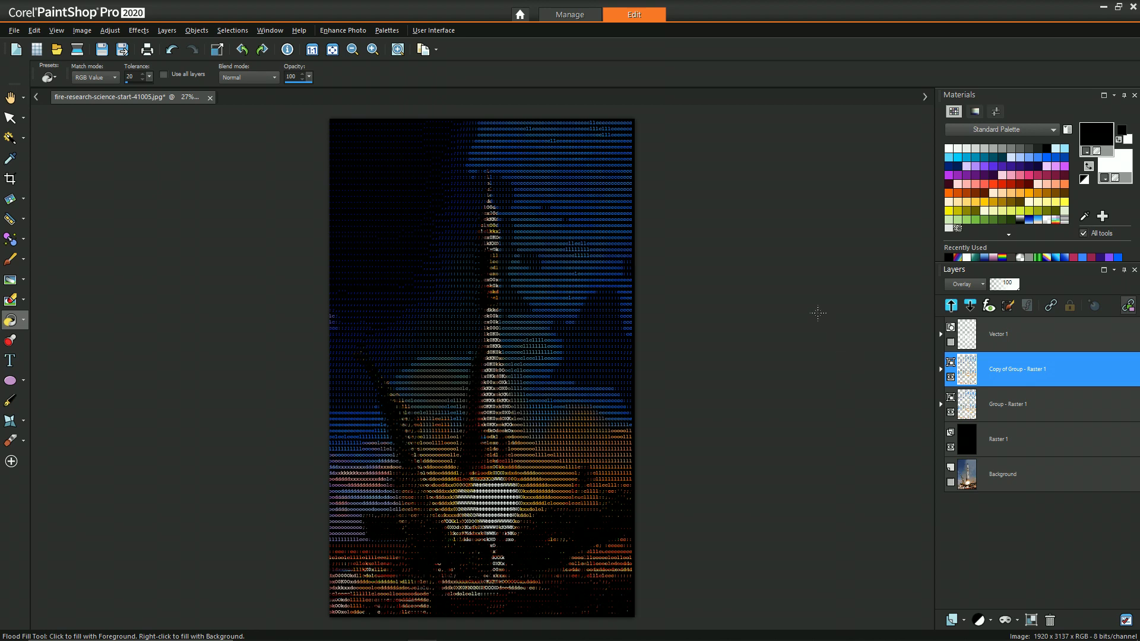
left_click(10, 179)
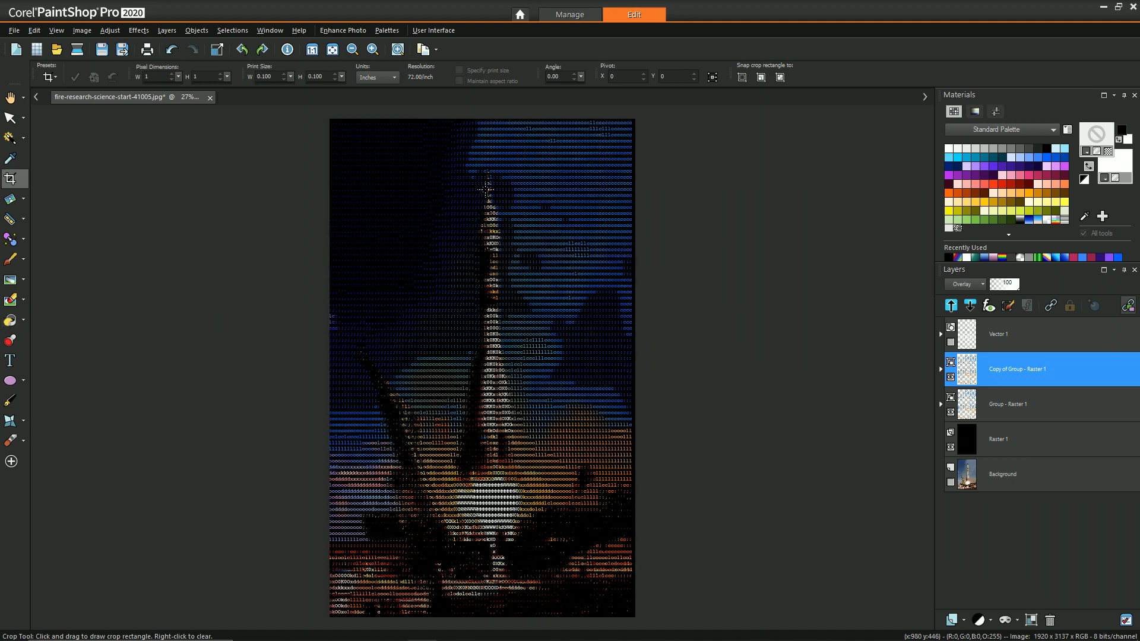
Step: Crop the image edges to a 1882 × 3099-pixel area framing the ASCII rocket
left_click_drag(345, 138, 633, 615)
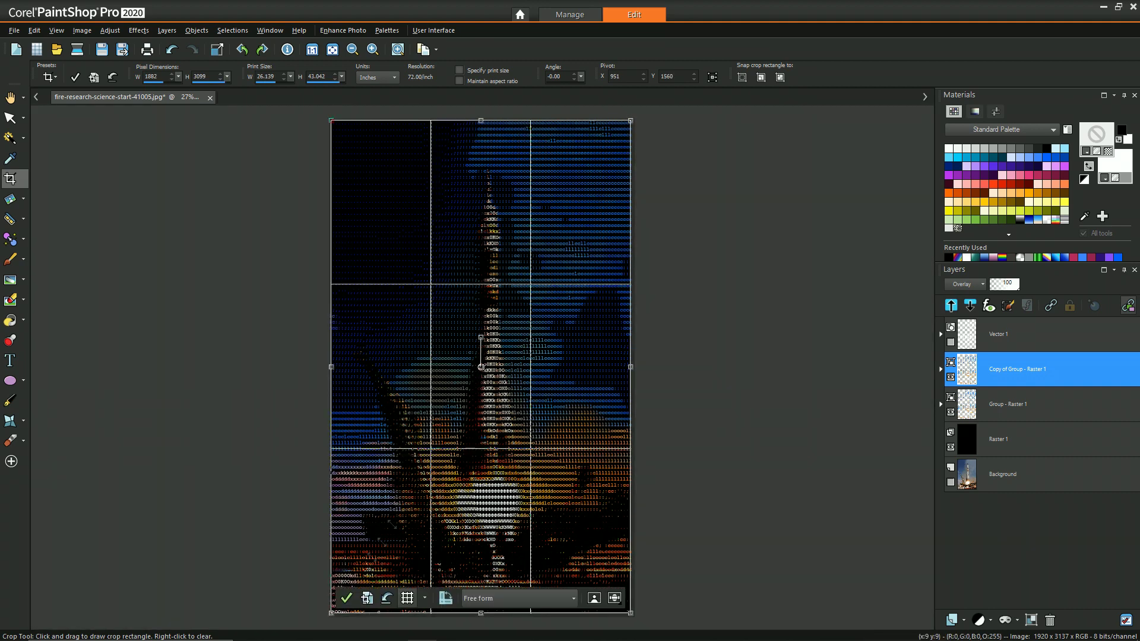
left_click(347, 599)
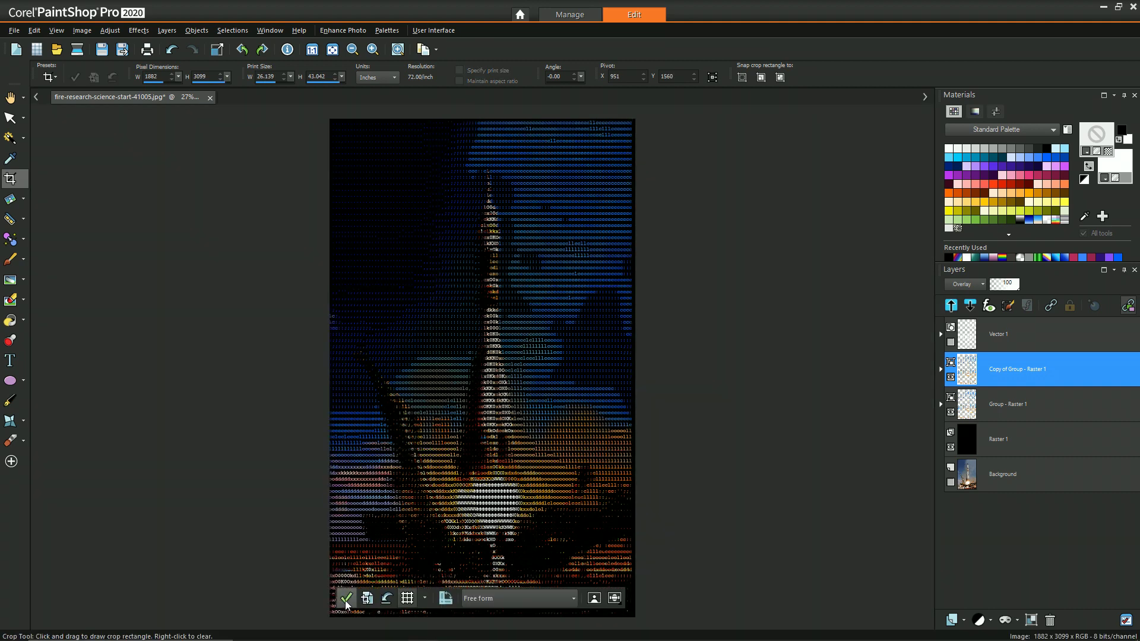